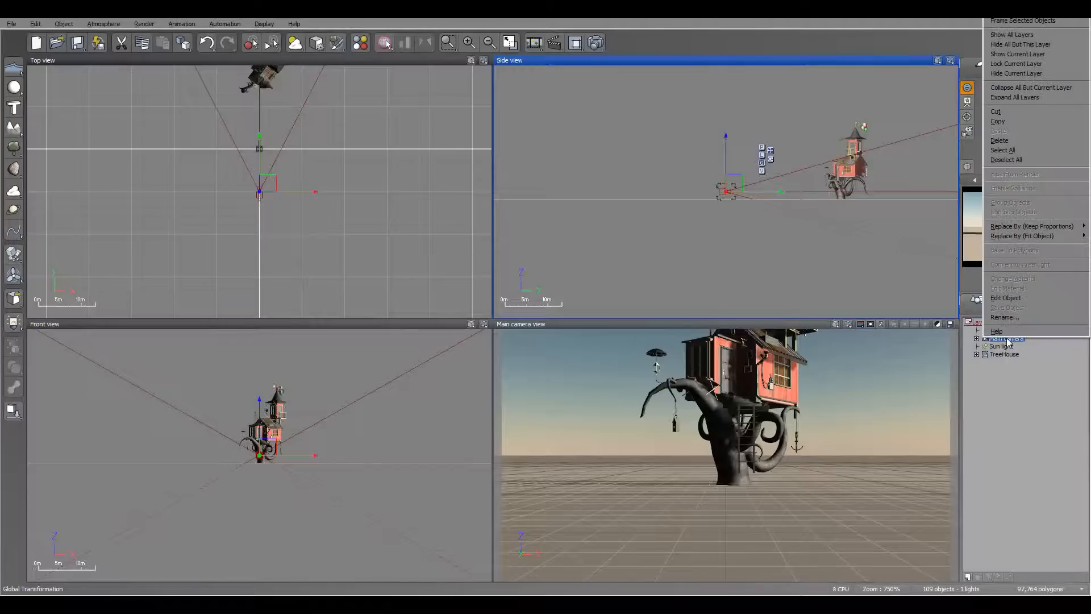
# Expand the Main camera object to examine the cameras it contains, and collapse it with Main camera selected.
pyautogui.click(1015, 301)
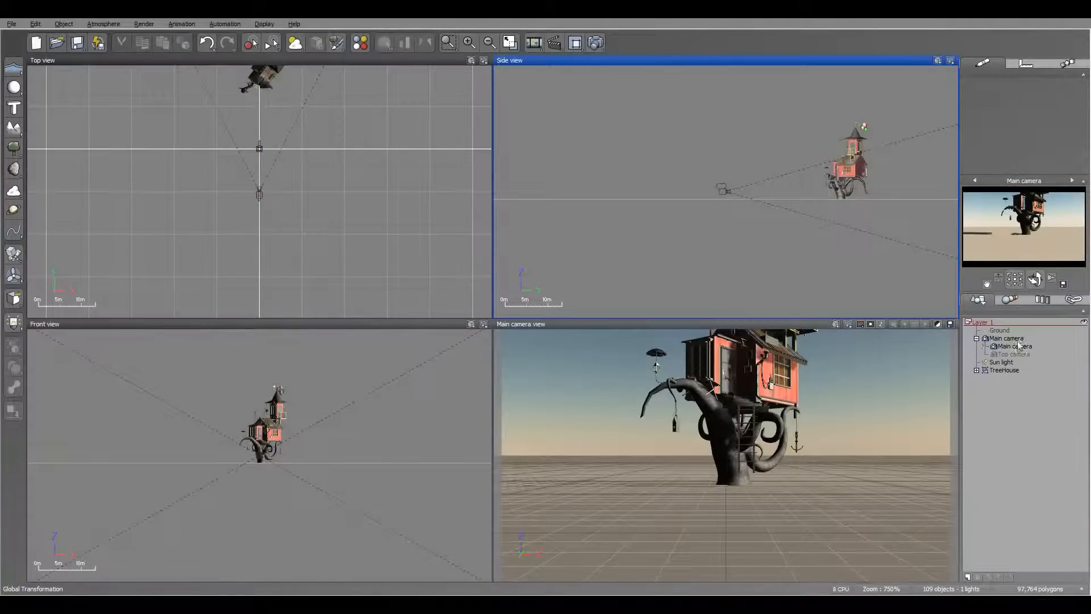
pyautogui.click(1007, 339)
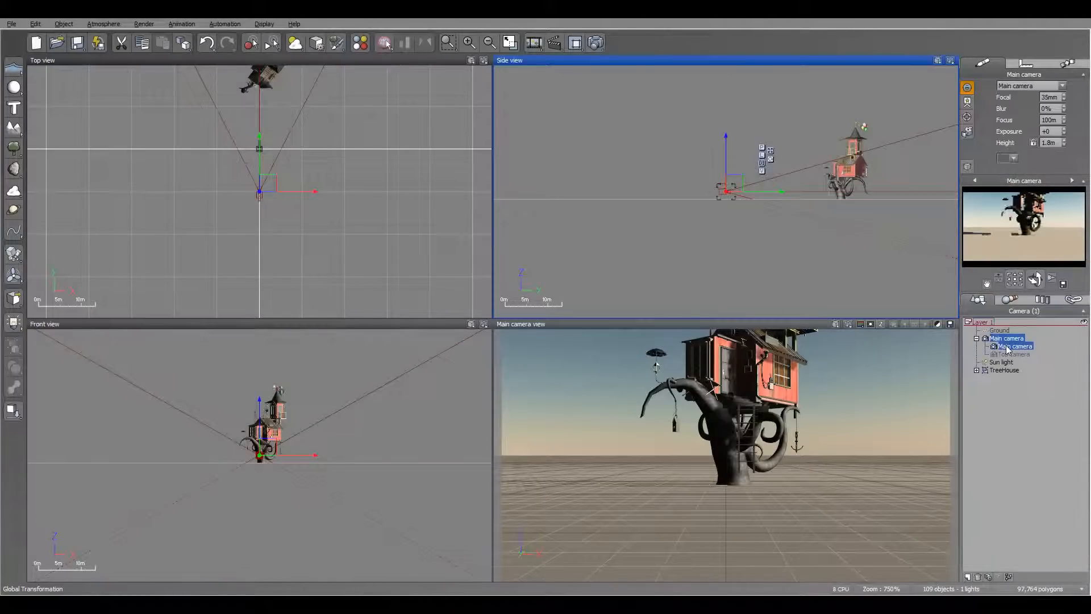
pyautogui.click(977, 338)
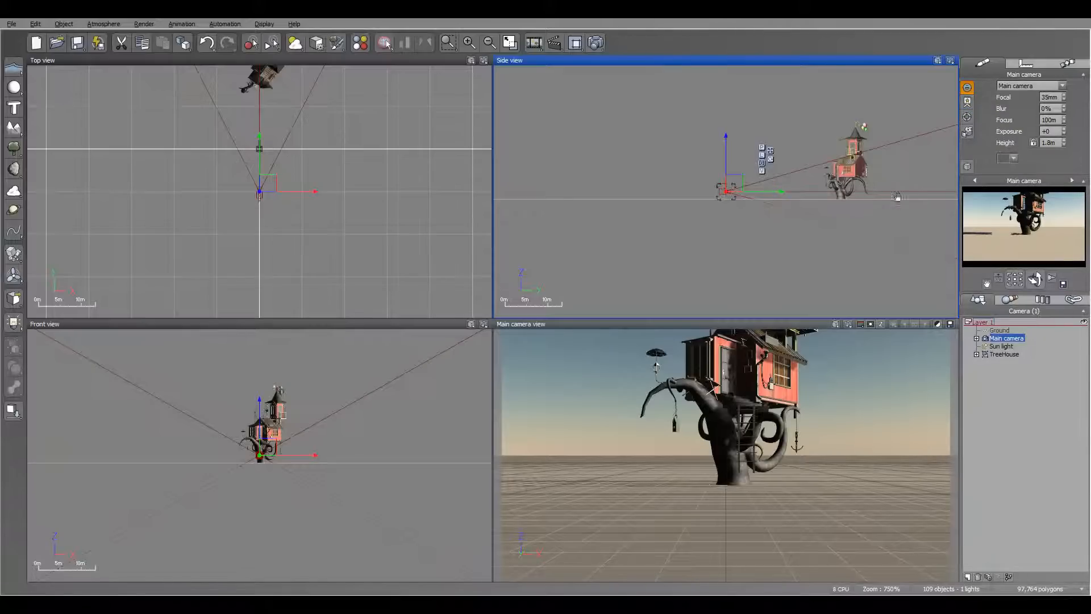
# Examine the list of available cameras in the Camera Manager and close it without changes.
pyautogui.scroll(-3, 897, 197)
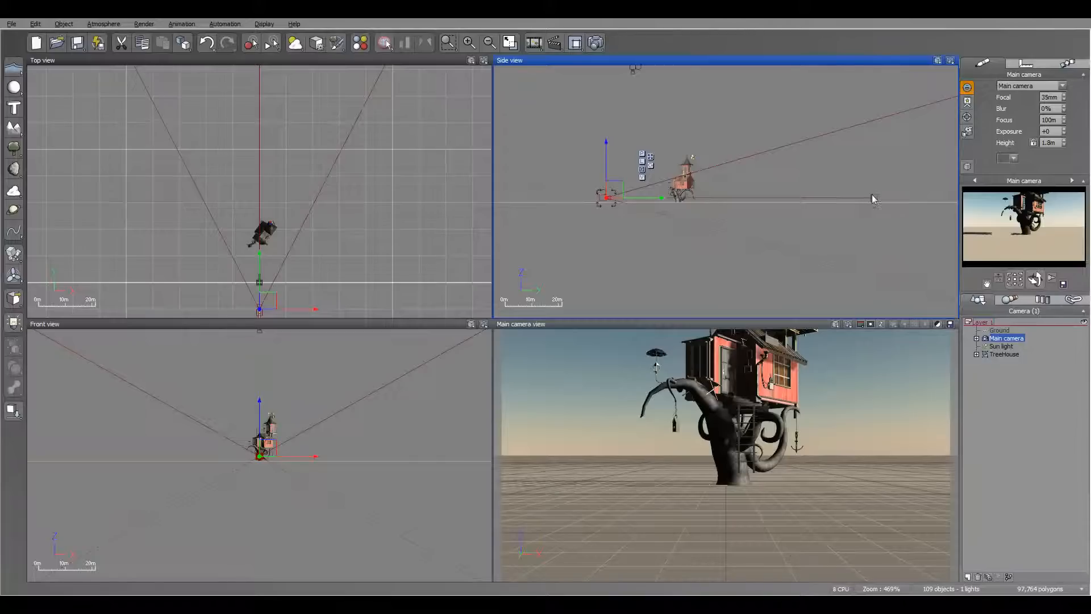
pyautogui.click(967, 131)
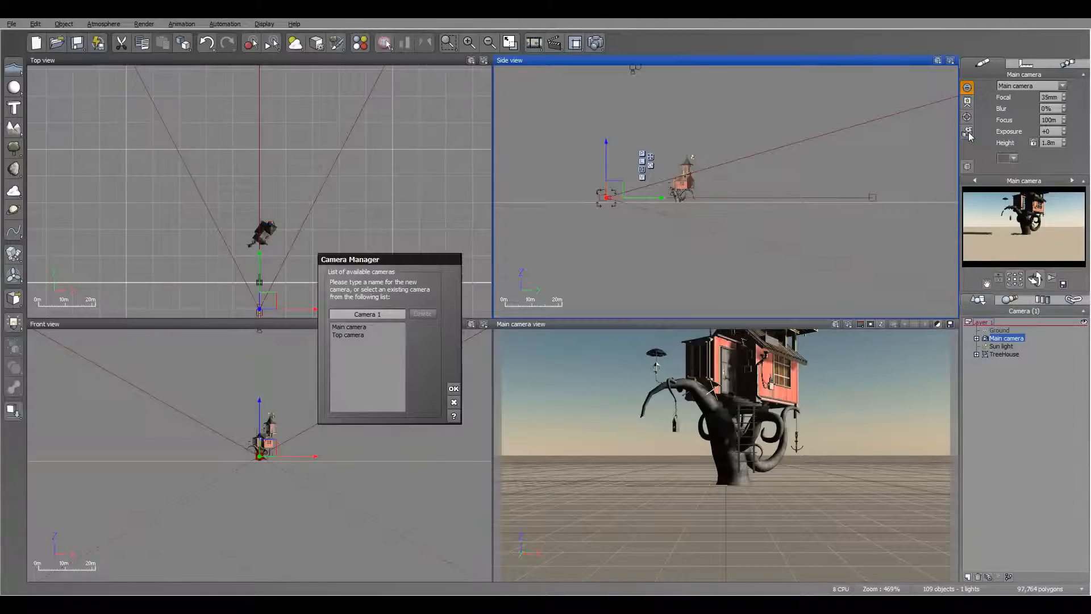
pyautogui.moveTo(362, 253); pyautogui.dragTo(509, 171)
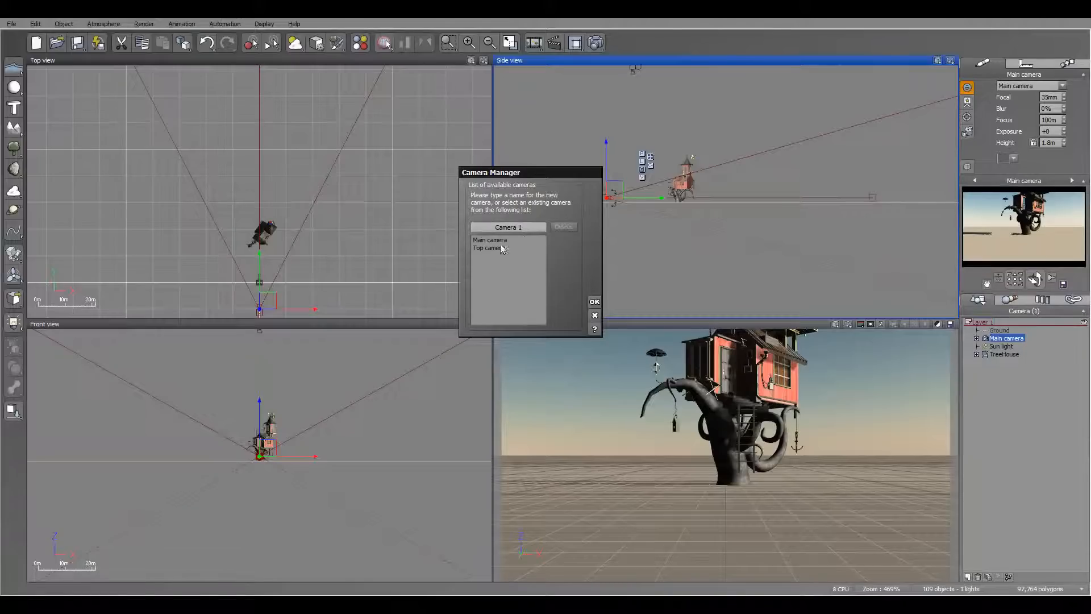
pyautogui.click(594, 315)
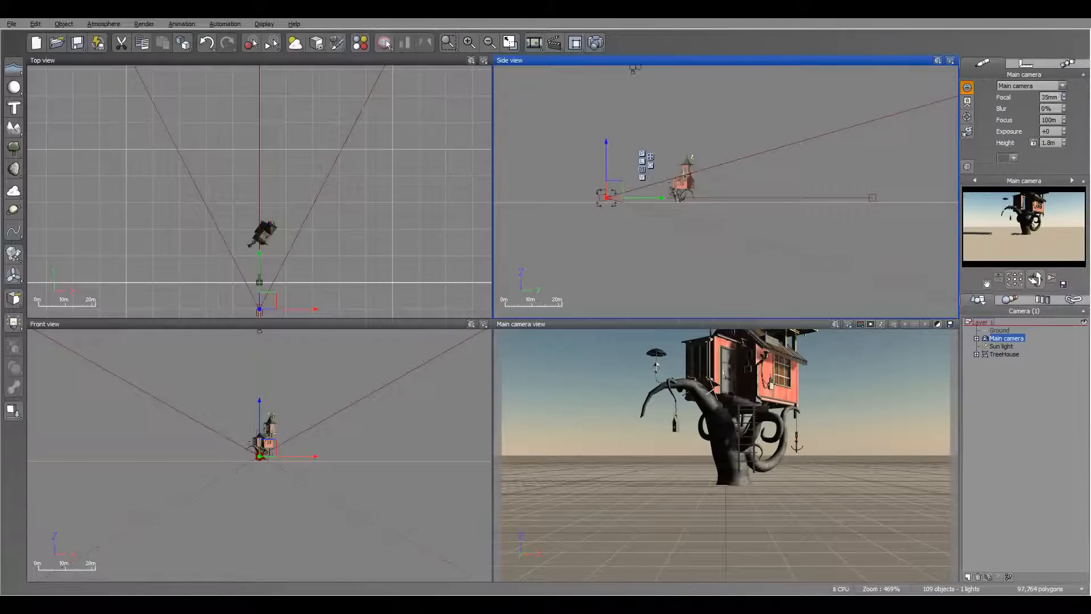
# Leave the main camera's focal length as it is and raise its Blur to 27%.
pyautogui.doubleClick(1049, 97)
pyautogui.click(1082, 115)
pyautogui.moveTo(883, 166)
pyautogui.mouseDown(button='right')
pyautogui.moveTo(867, 138)
pyautogui.moveTo(875, 169)
pyautogui.mouseUp(button='right')
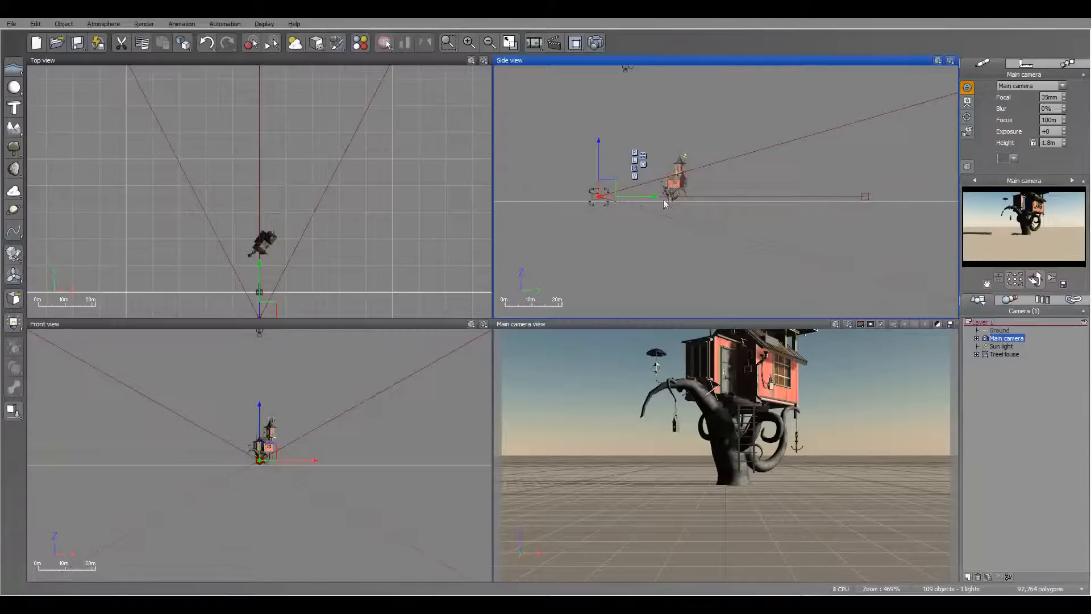
pyautogui.click(1064, 106)
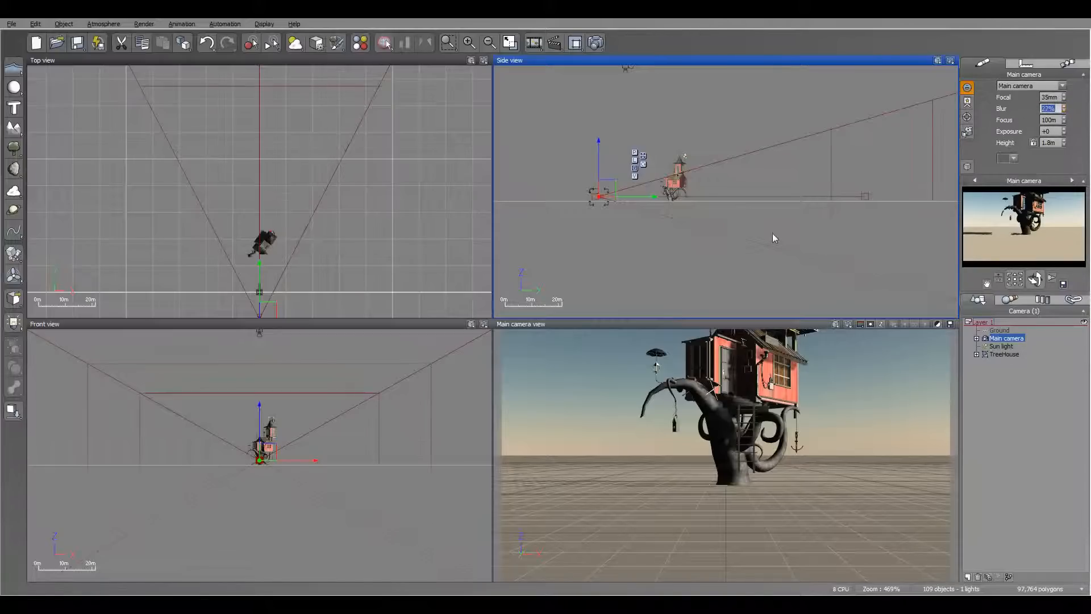
pyautogui.moveTo(806, 224); pyautogui.dragTo(731, 231, button='right')
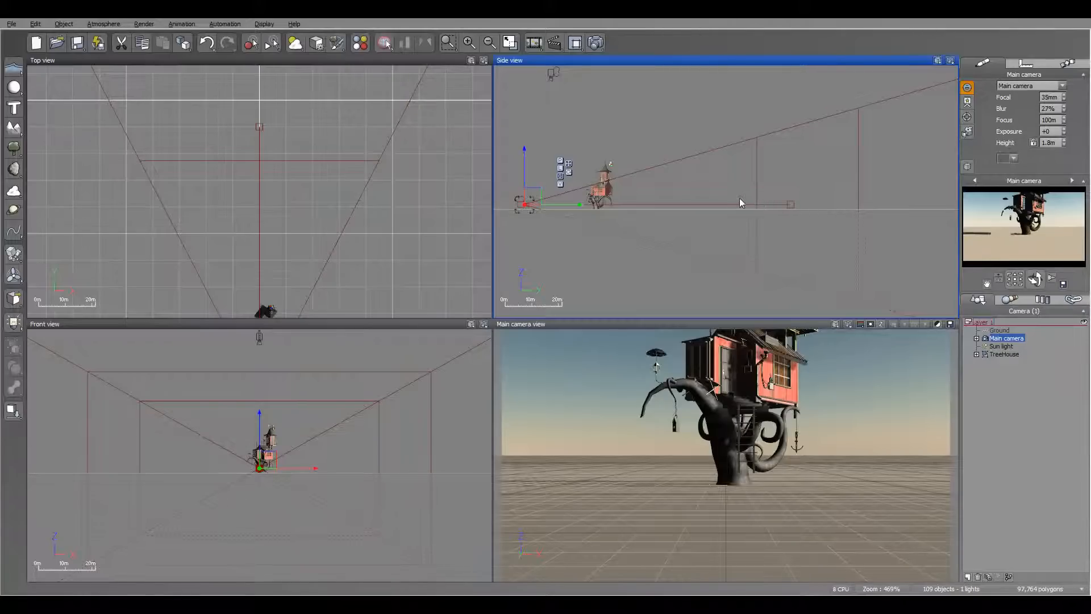
pyautogui.moveTo(693, 186); pyautogui.dragTo(726, 189, button='right')
# Move the main camera's target back to the tree house, for a focus distance of about 27 m.
pyautogui.click(970, 131)
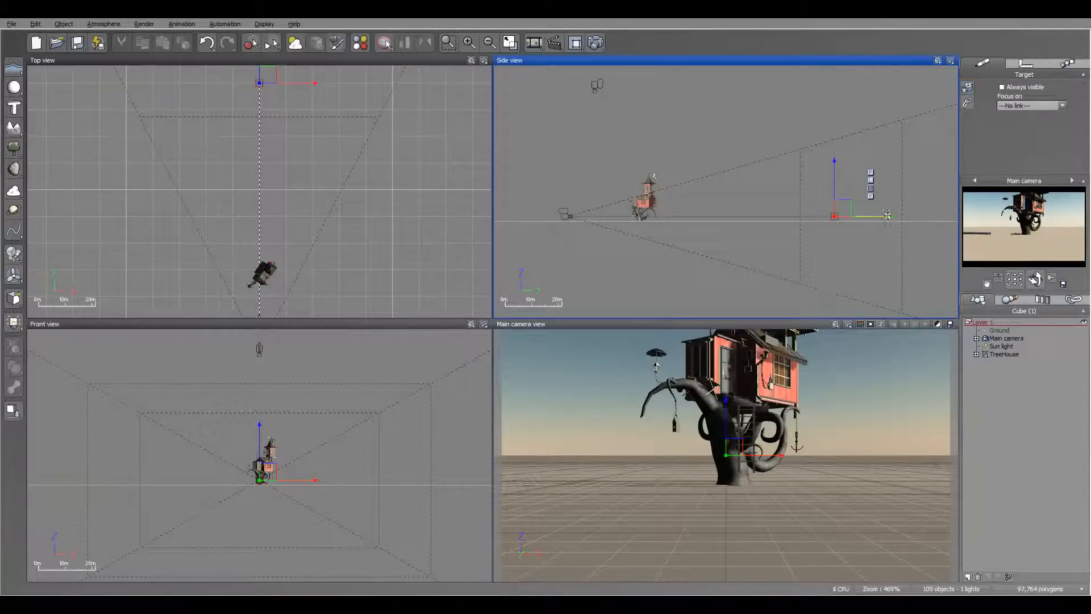
pyautogui.moveTo(892, 216); pyautogui.dragTo(698, 227)
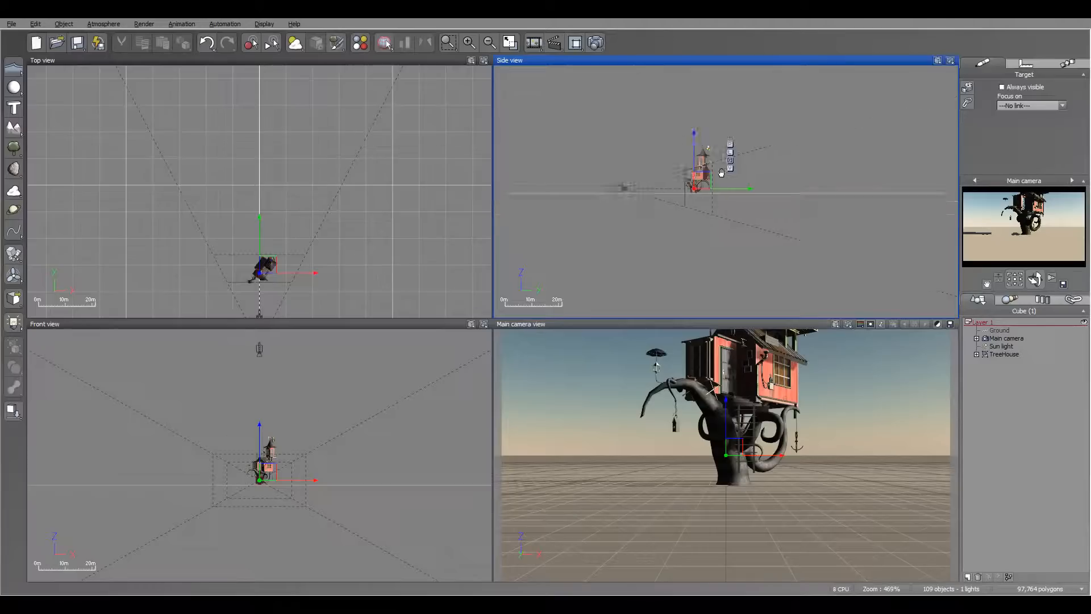
pyautogui.scroll(8, 670, 193)
pyautogui.scroll(-5, 710, 182)
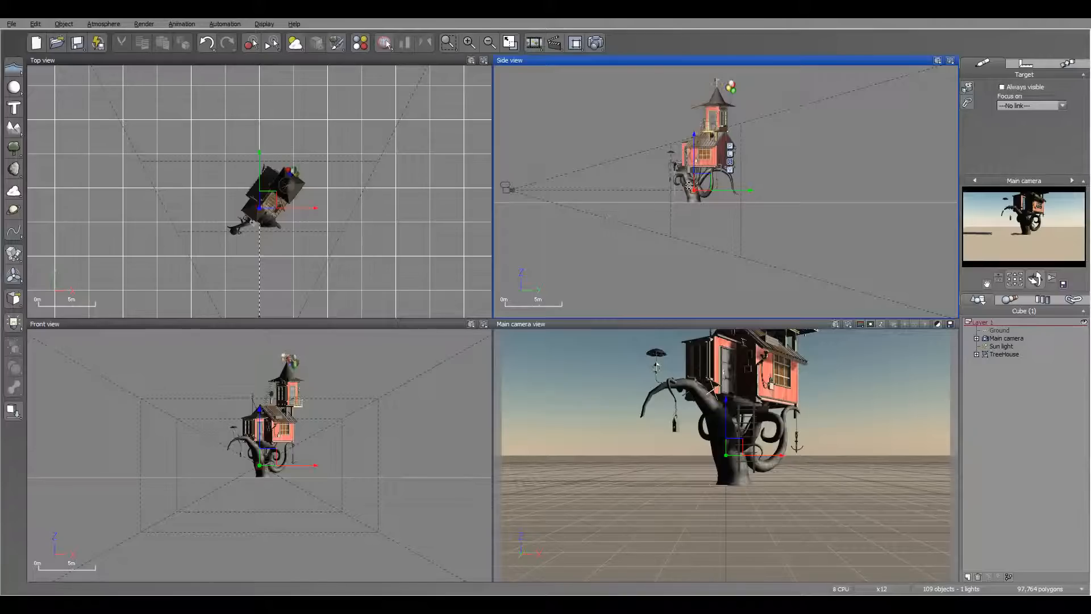
pyautogui.click(1006, 338)
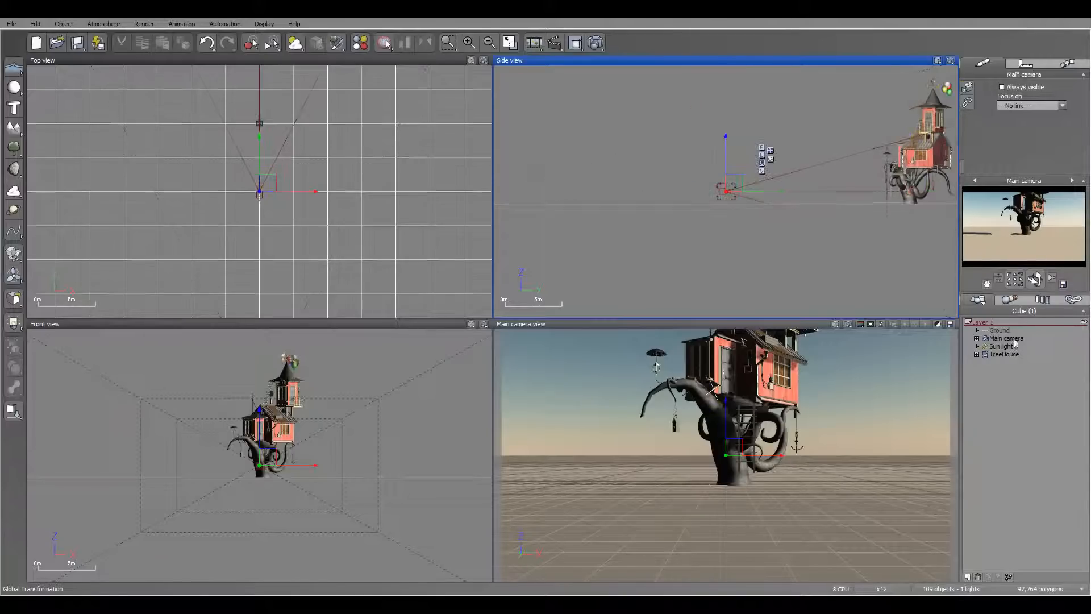
pyautogui.moveTo(845, 117); pyautogui.dragTo(705, 146, button='right')
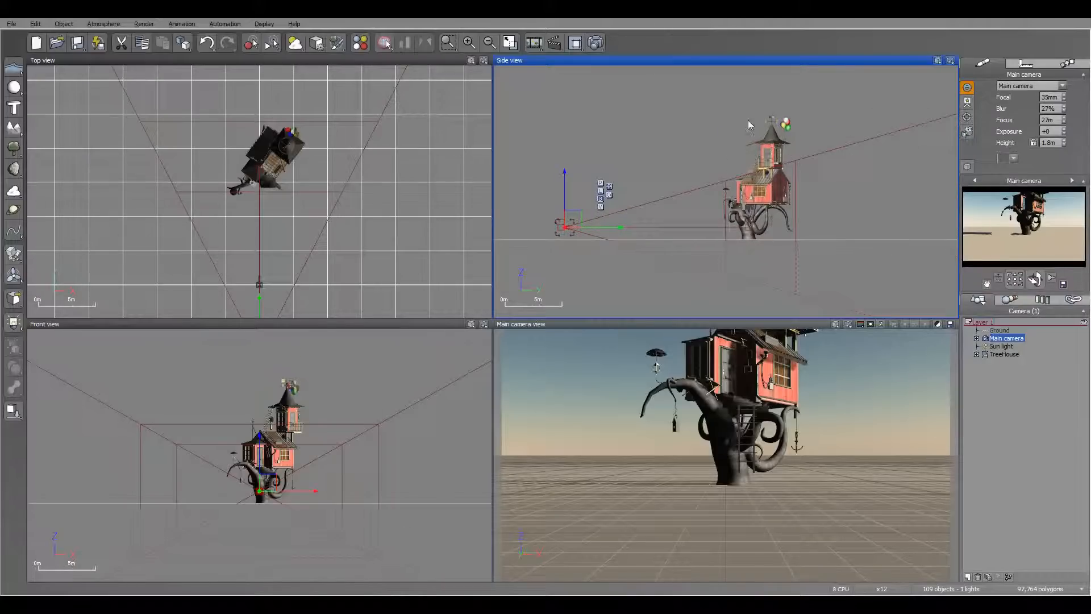
# Look through the Final and Broadcast quality presets in the Render Options and return to Preview.
pyautogui.click(595, 42)
pyautogui.click(345, 153)
pyautogui.click(346, 163)
pyautogui.click(344, 154)
pyautogui.click(346, 144)
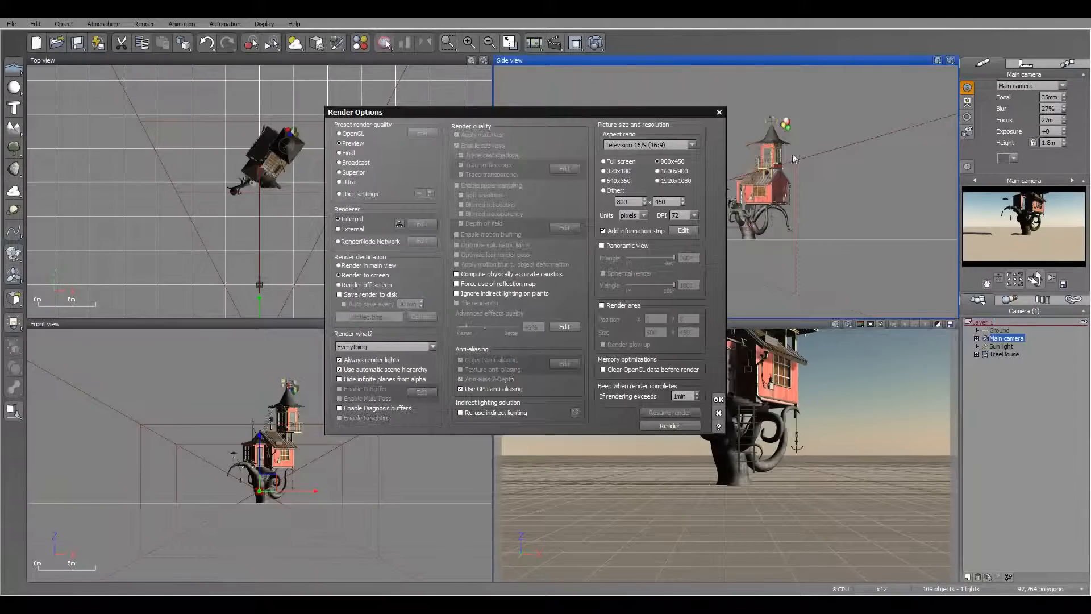
pyautogui.click(718, 400)
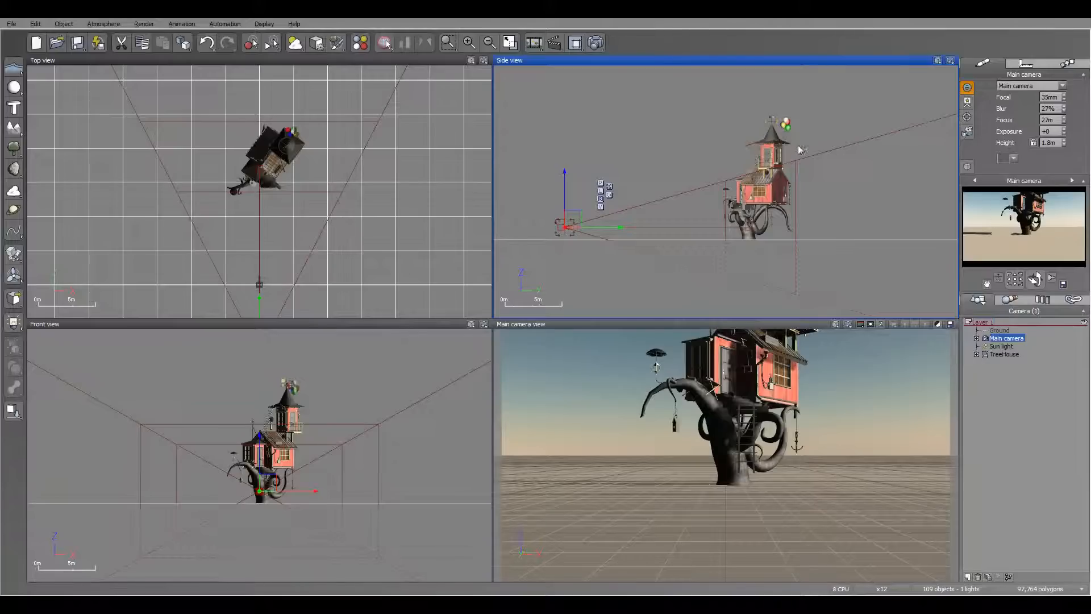
# Raise the camera's target to the height of the red house and rotate the camera to frame the whole tree house.
pyautogui.click(968, 119)
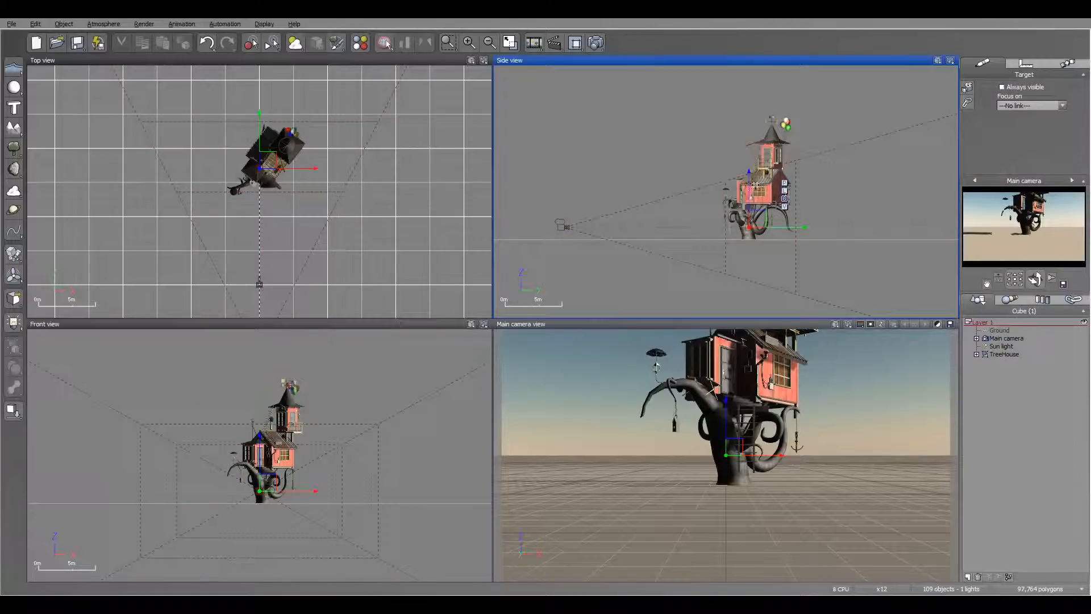
pyautogui.moveTo(750, 191); pyautogui.dragTo(743, 158)
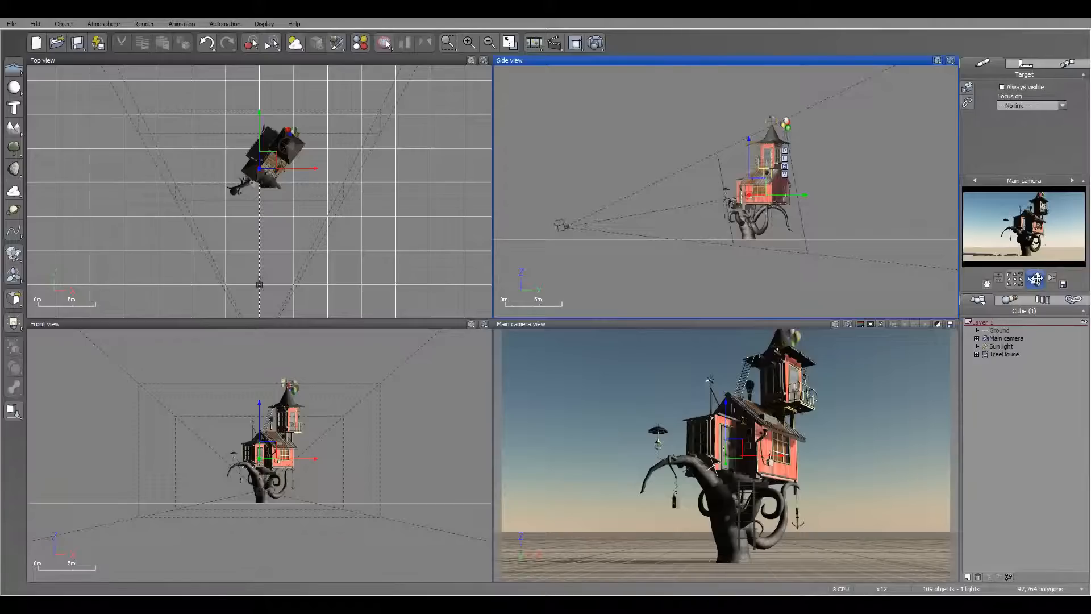
pyautogui.click(1011, 339)
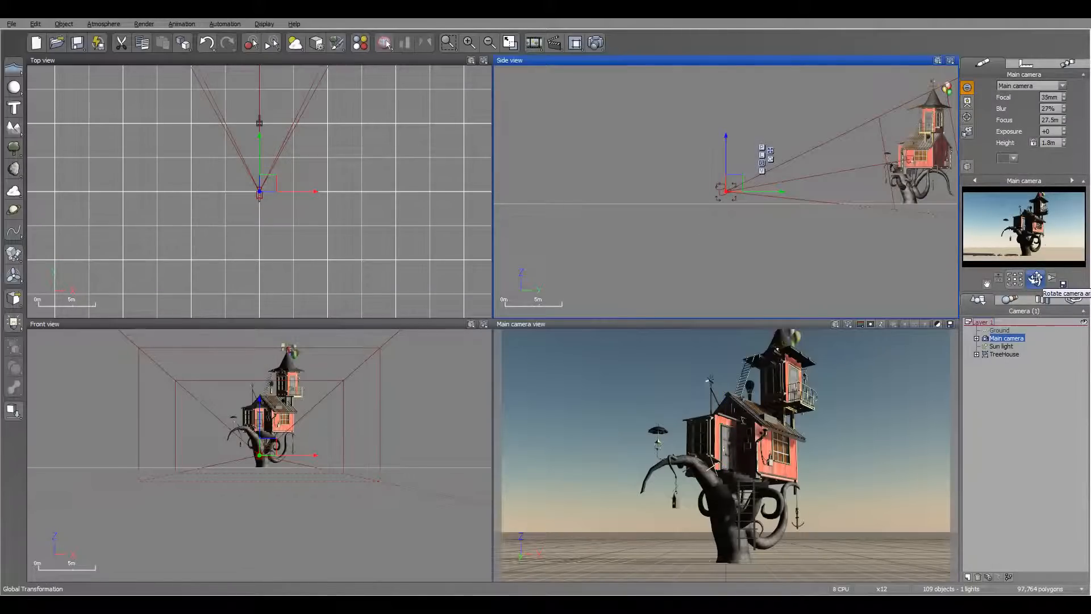
pyautogui.moveTo(1035, 279); pyautogui.dragTo(1034, 278)
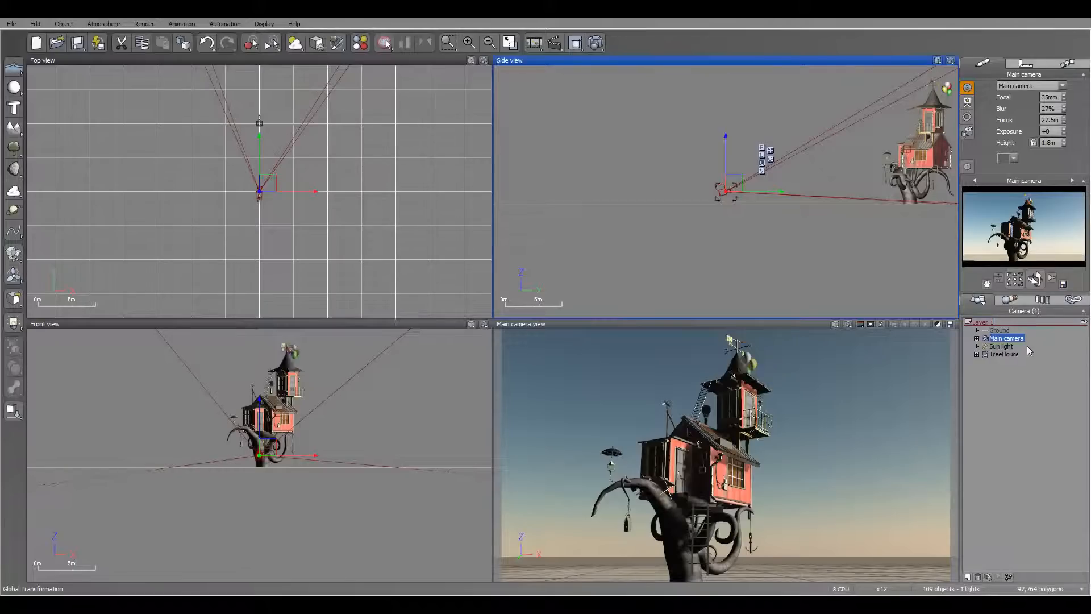
pyautogui.moveTo(916, 144); pyautogui.dragTo(812, 196, button='right')
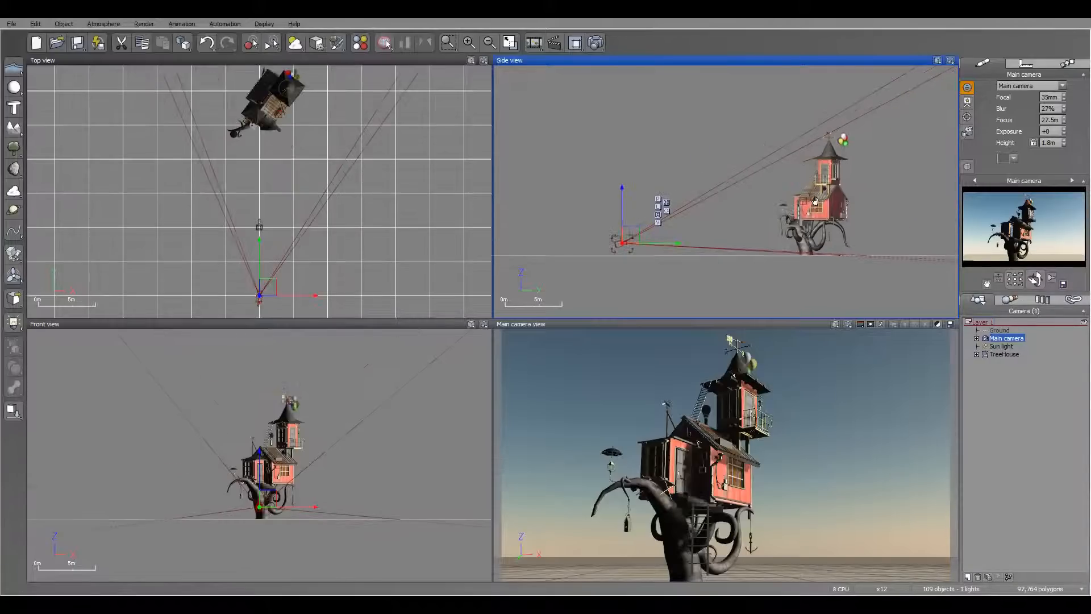
# Set the main camera's Blur to 0%.
pyautogui.click(967, 118)
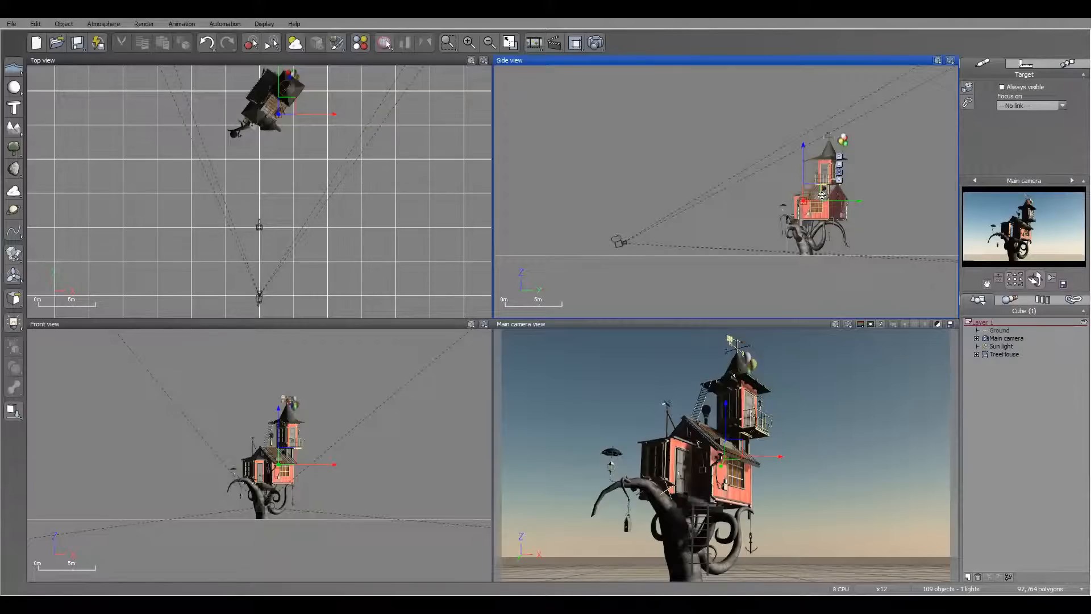
pyautogui.click(1006, 338)
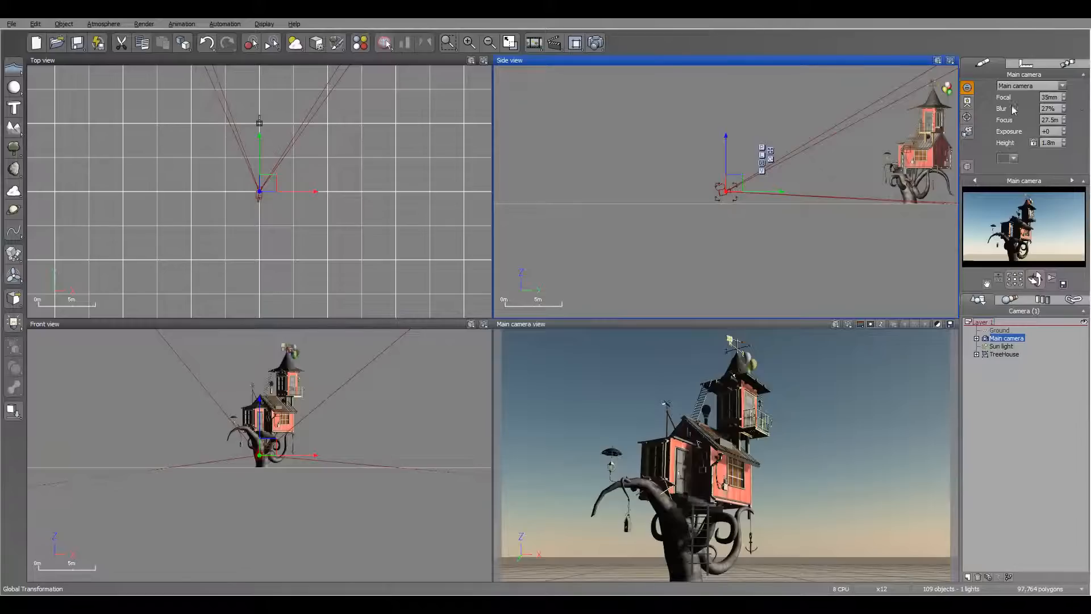
pyautogui.click(1058, 110)
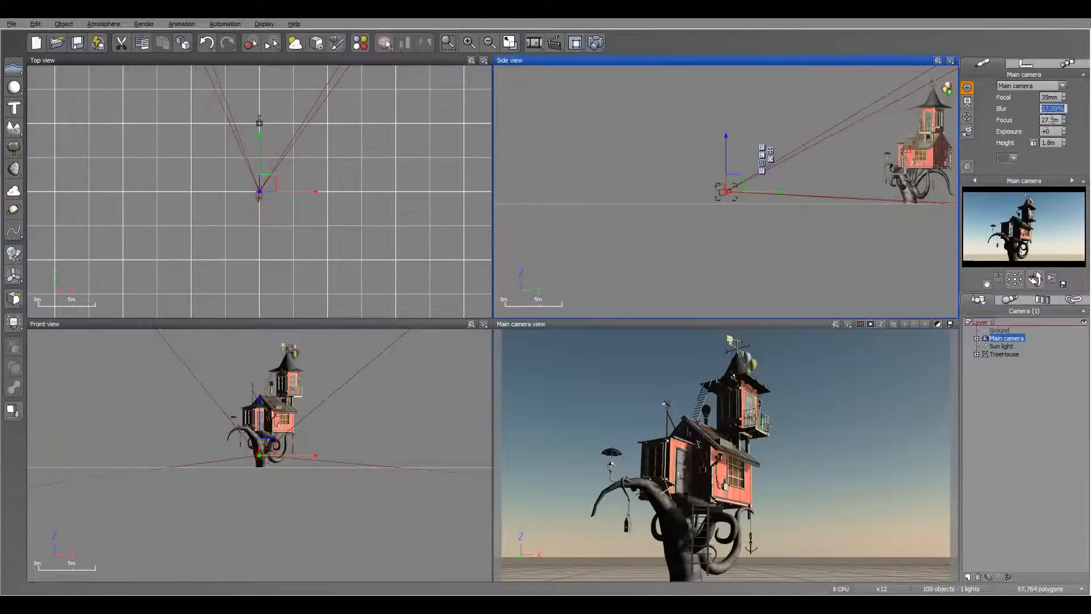
pyautogui.write('0')
pyautogui.press('Tab')
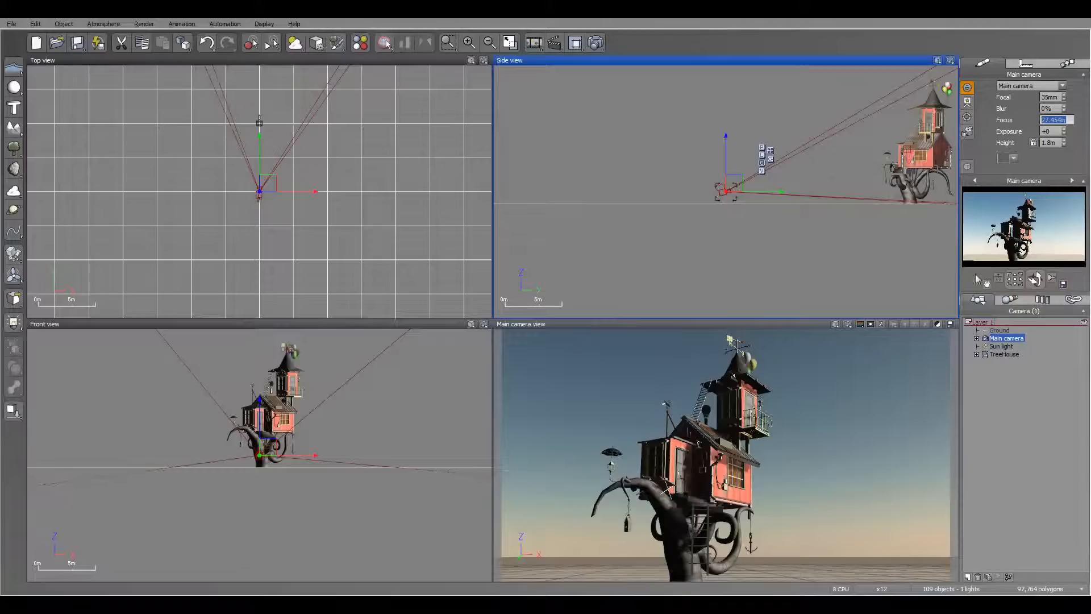
# Locate the camera's target and try adjusting the main camera's Focus distance, keeping it at 27.5 m.
pyautogui.click(968, 118)
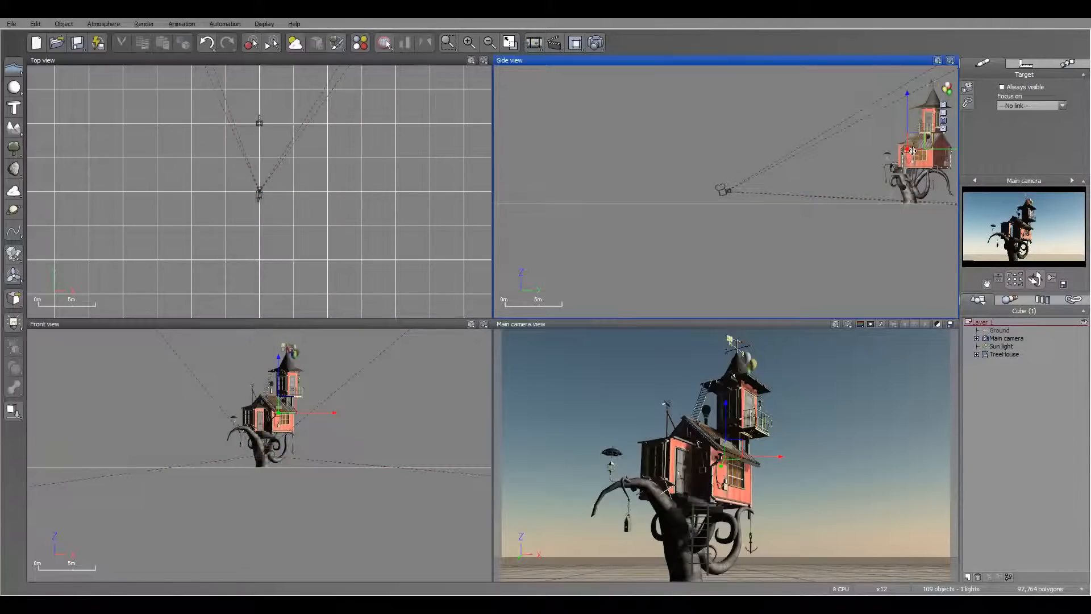
pyautogui.click(1005, 339)
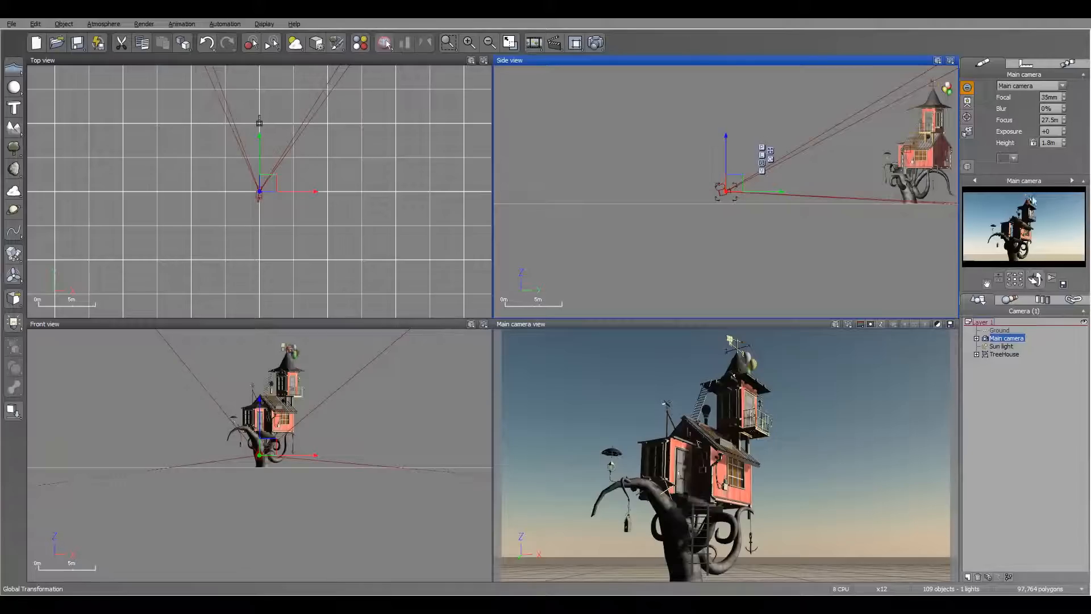
pyautogui.click(1060, 120)
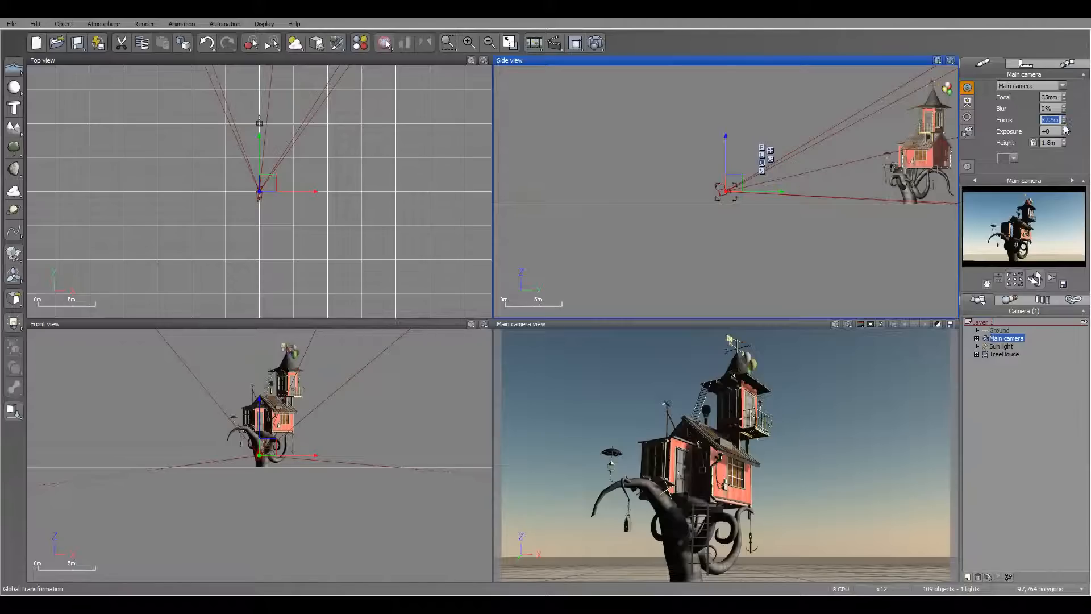
pyautogui.click(1064, 123)
# Add a cube to the scene and move it in the side view so that it encloses the main camera.
pyautogui.scroll(5, 761, 219)
pyautogui.scroll(2, 758, 221)
pyautogui.moveTo(759, 220); pyautogui.dragTo(759, 162, button='right')
pyautogui.scroll(-2, 778, 142)
pyautogui.moveTo(793, 128); pyautogui.dragTo(718, 200, button='right')
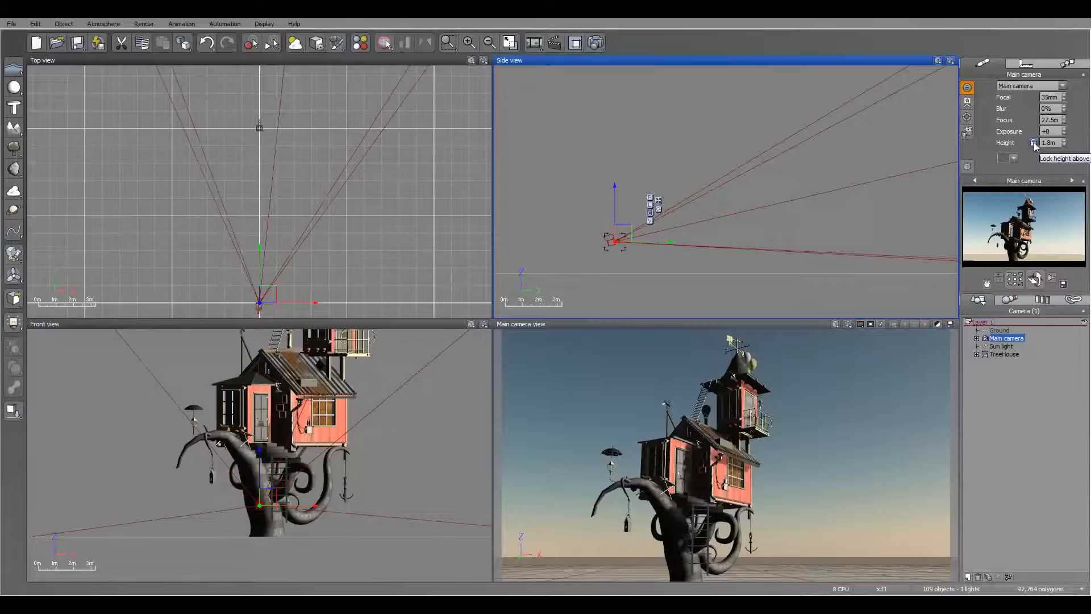
pyautogui.moveTo(745, 176); pyautogui.dragTo(784, 151, button='right')
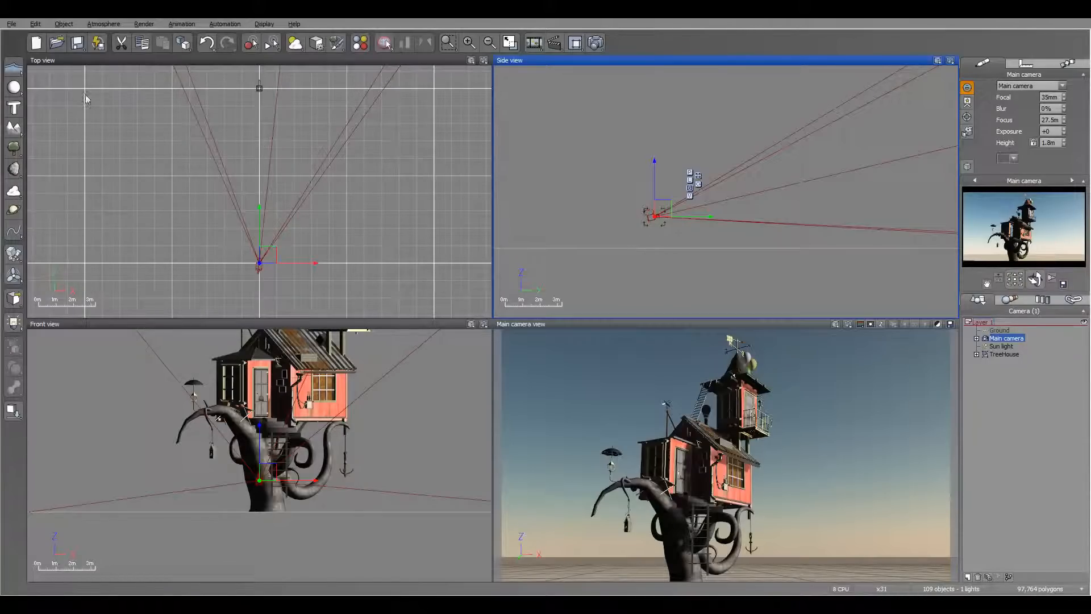
pyautogui.moveTo(25, 89); pyautogui.dragTo(77, 96)
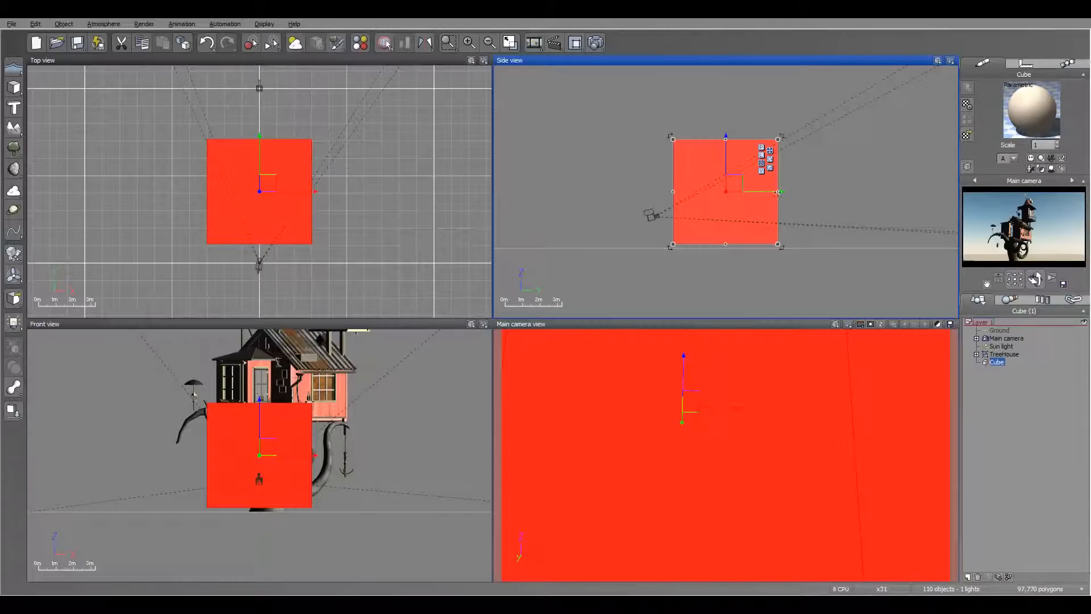
pyautogui.moveTo(725, 192); pyautogui.dragTo(668, 194)
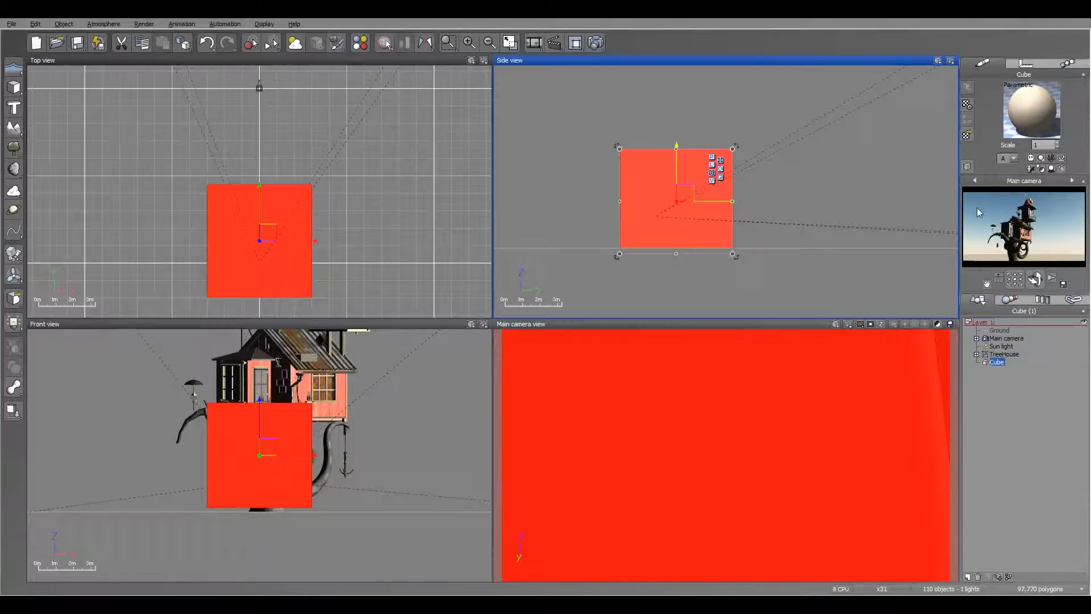
# Move the cube off the main camera in the side view so that it sits behind the camera.
pyautogui.click(1006, 338)
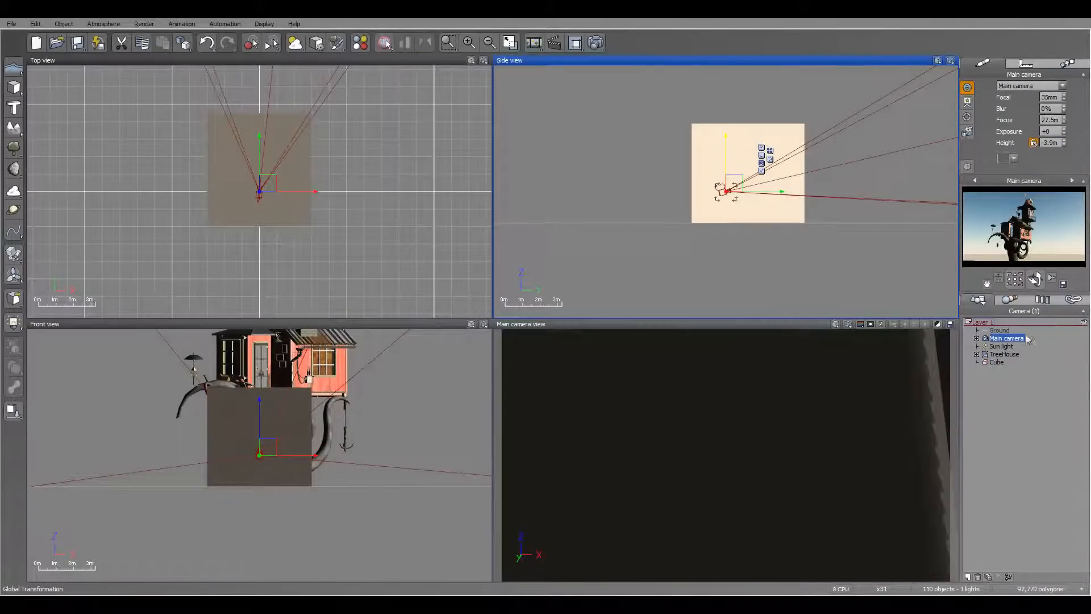
pyautogui.click(999, 362)
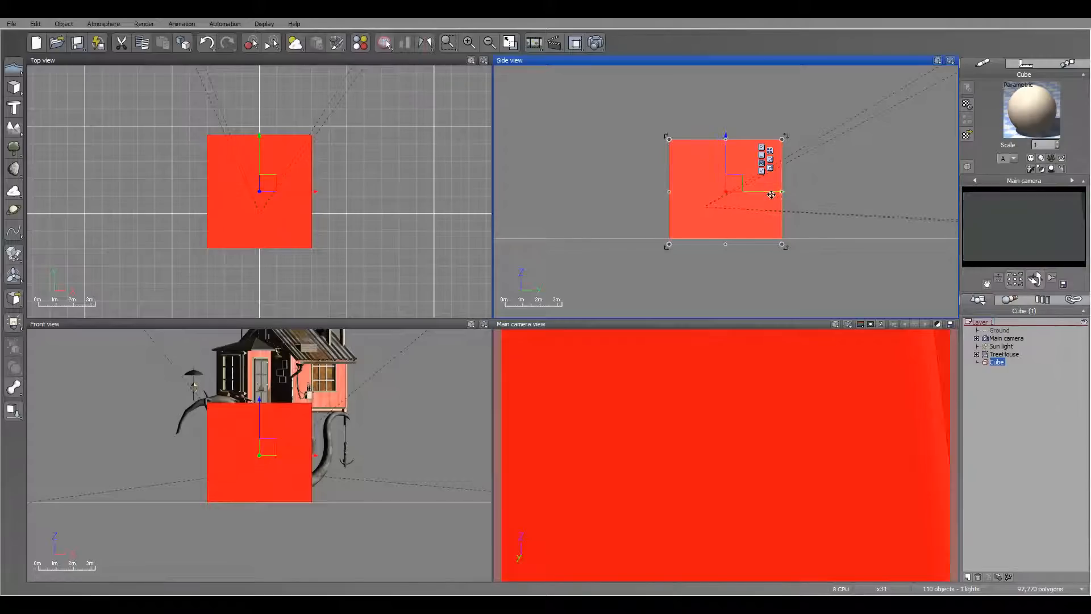
pyautogui.moveTo(871, 186); pyautogui.dragTo(671, 191)
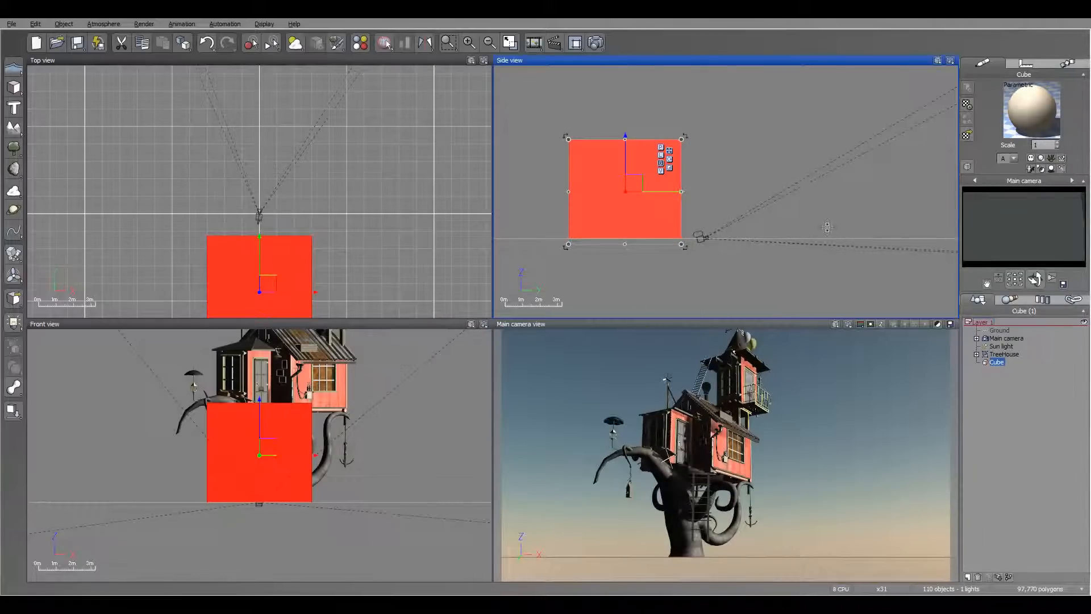
# Raise the unlocked main camera to a height of 2.67 m and lock its height again.
pyautogui.click(1007, 339)
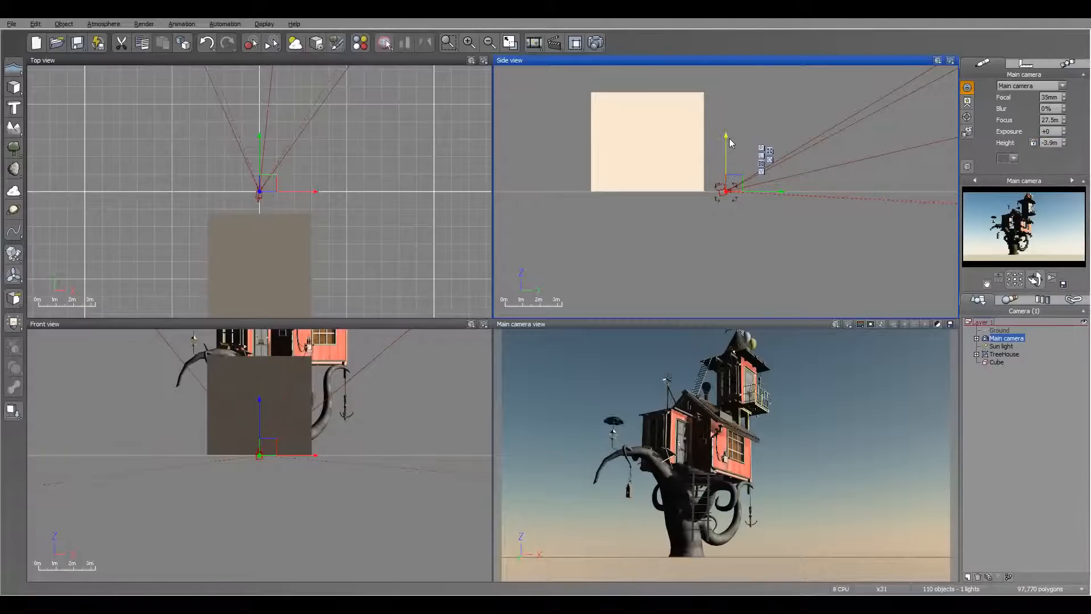
pyautogui.moveTo(727, 118); pyautogui.dragTo(726, 108)
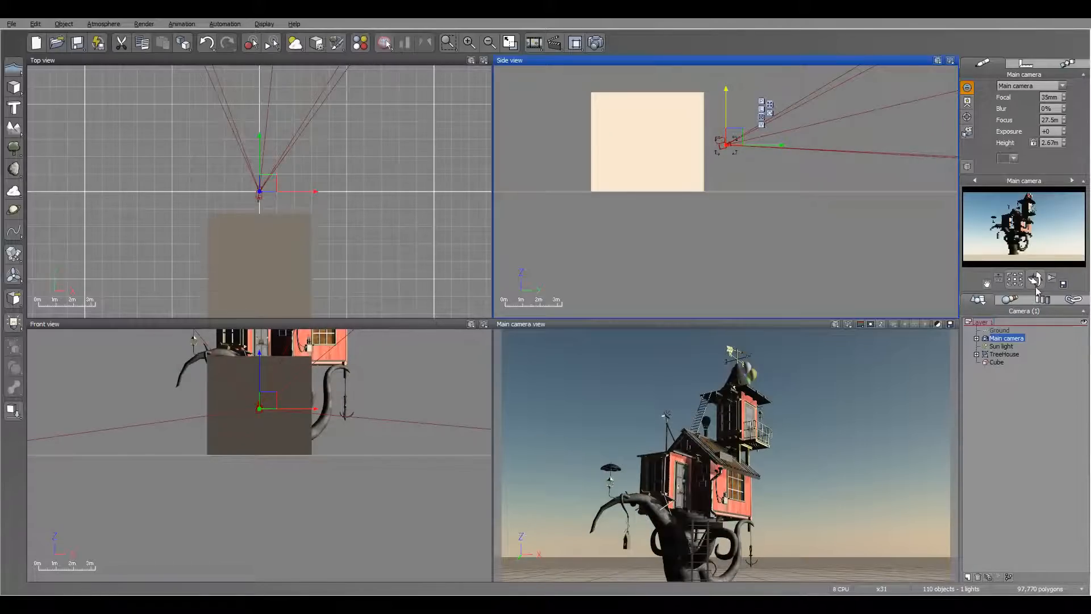
pyautogui.click(1033, 144)
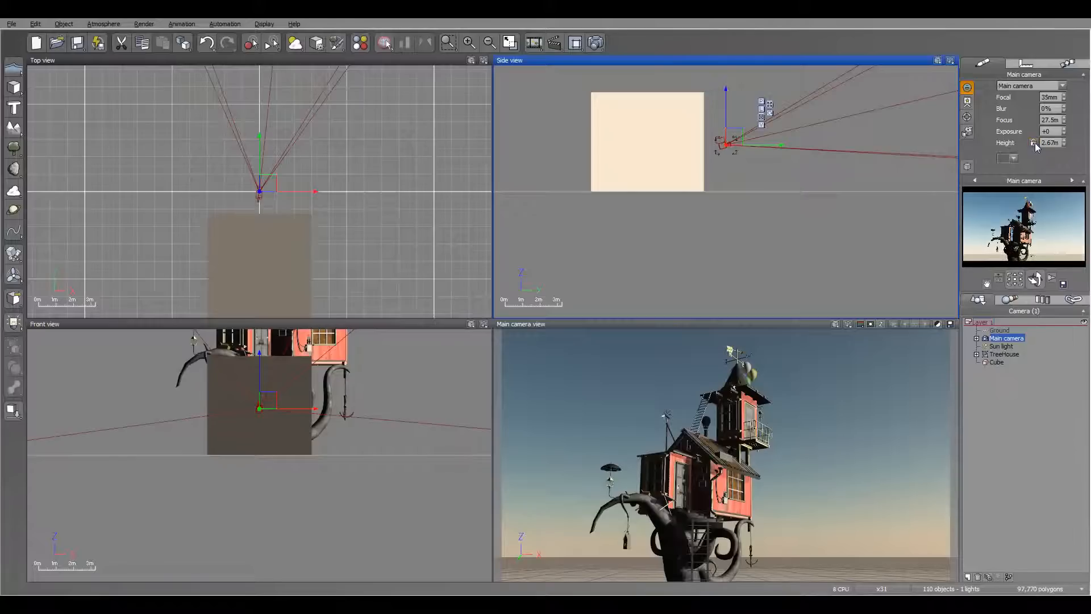
# Move the cube beneath the main camera in the side view to test the height lock, and return it behind the camera.
pyautogui.click(636, 139)
pyautogui.moveTo(688, 144); pyautogui.dragTo(755, 145)
pyautogui.moveTo(830, 122); pyautogui.dragTo(817, 206, button='right')
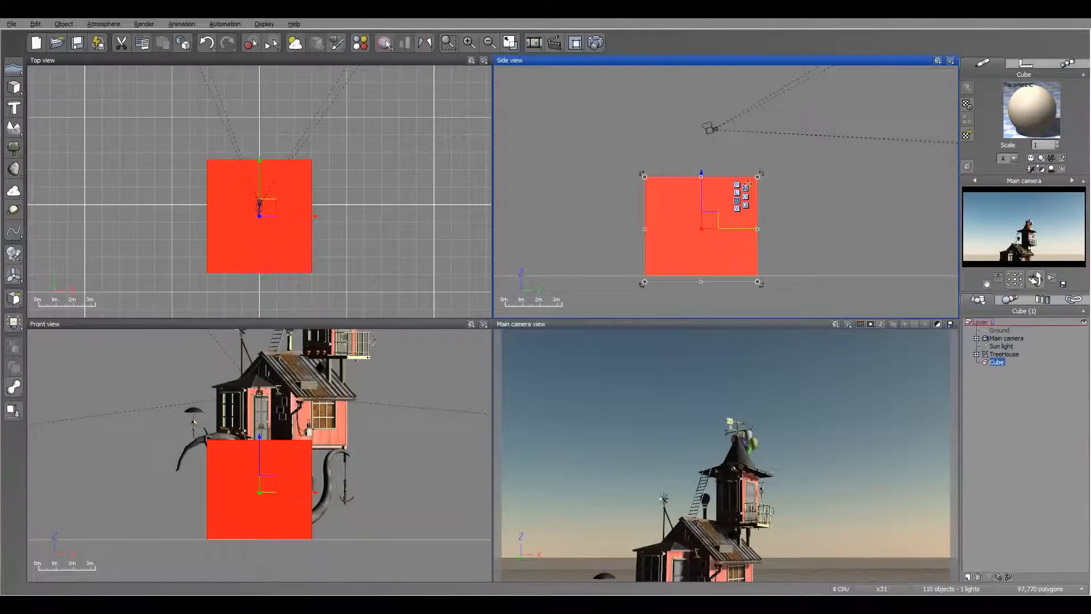
pyautogui.moveTo(852, 223)
pyautogui.mouseDown(button='right')
pyautogui.moveTo(784, 216)
pyautogui.moveTo(853, 224)
pyautogui.mouseUp(button='right')
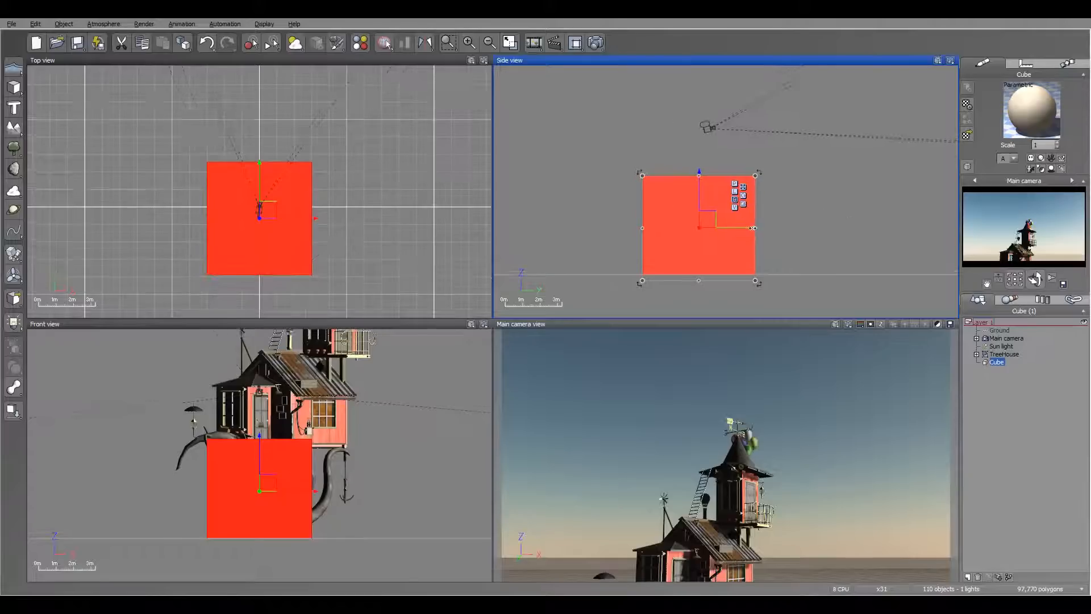
pyautogui.moveTo(750, 228); pyautogui.dragTo(771, 228)
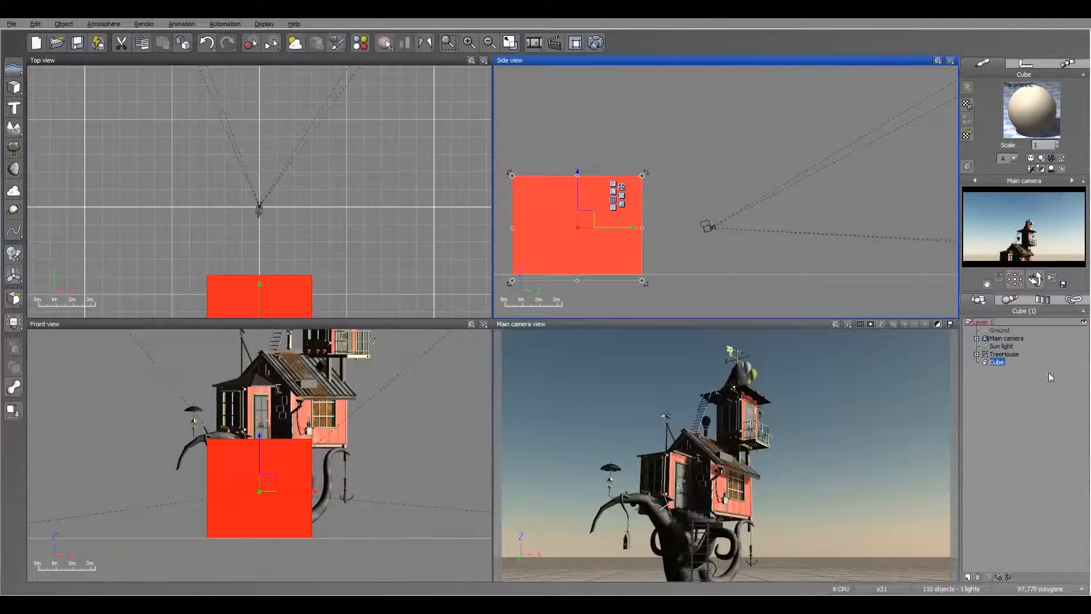
# Turn off the main camera's height lock and bring the whole tree house into the side view.
pyautogui.click(1006, 339)
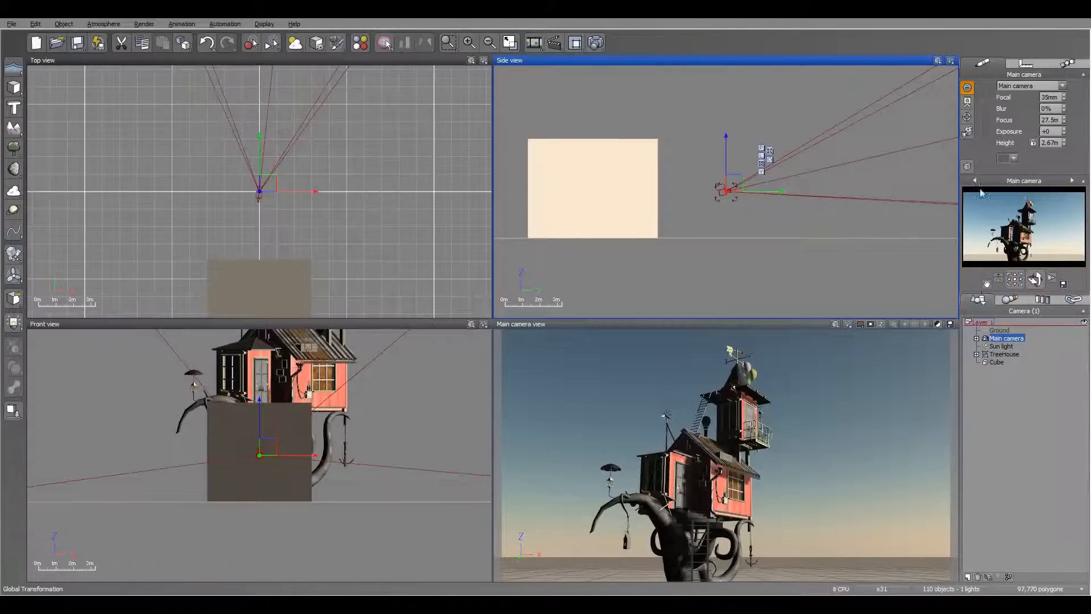
pyautogui.scroll(-5, 716, 201)
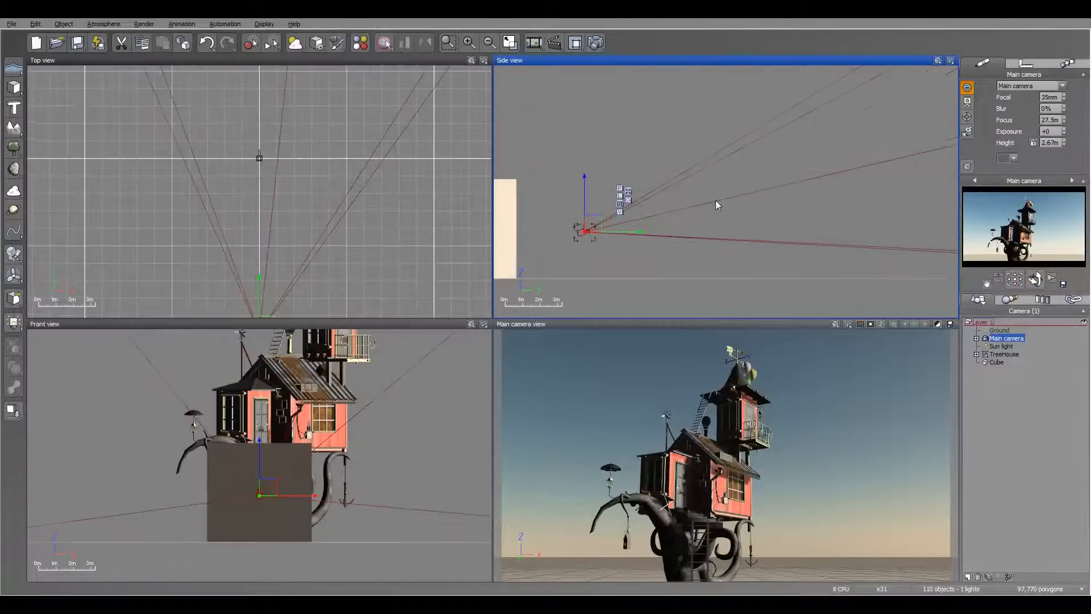
pyautogui.moveTo(716, 200); pyautogui.dragTo(621, 222, button='right')
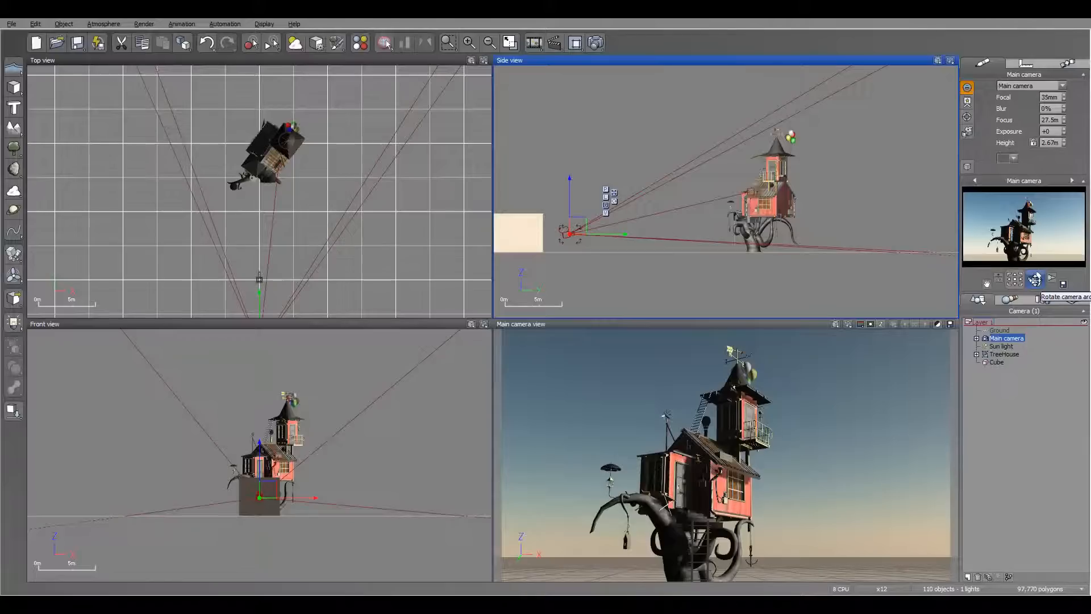
# Orbit the main camera around the ground object, and repeat the orbit with the cube as the selected object.
pyautogui.click(1001, 330)
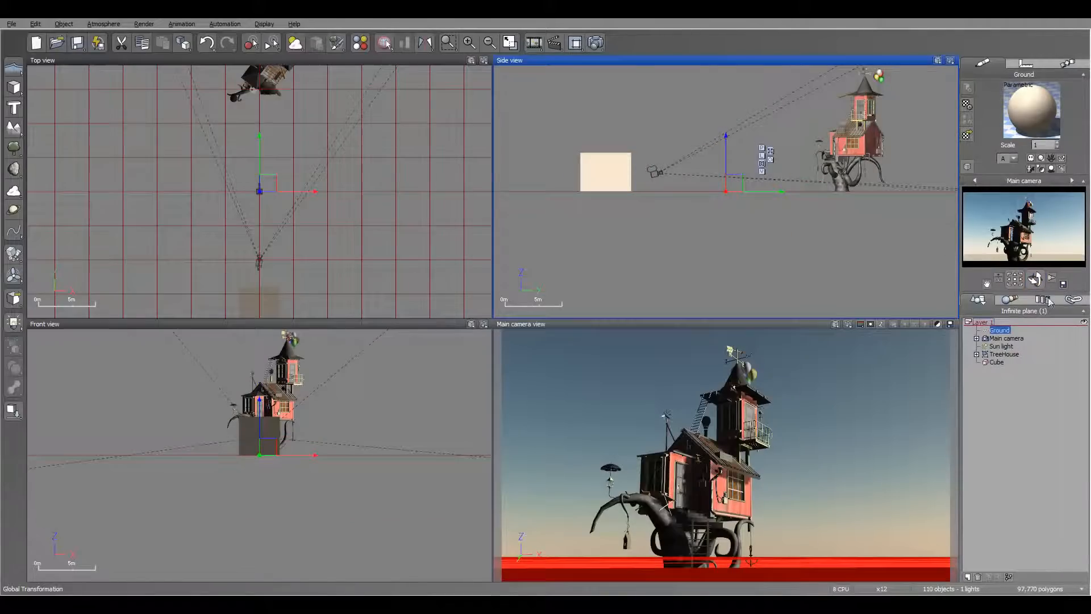
pyautogui.moveTo(1037, 279); pyautogui.dragTo(1035, 279)
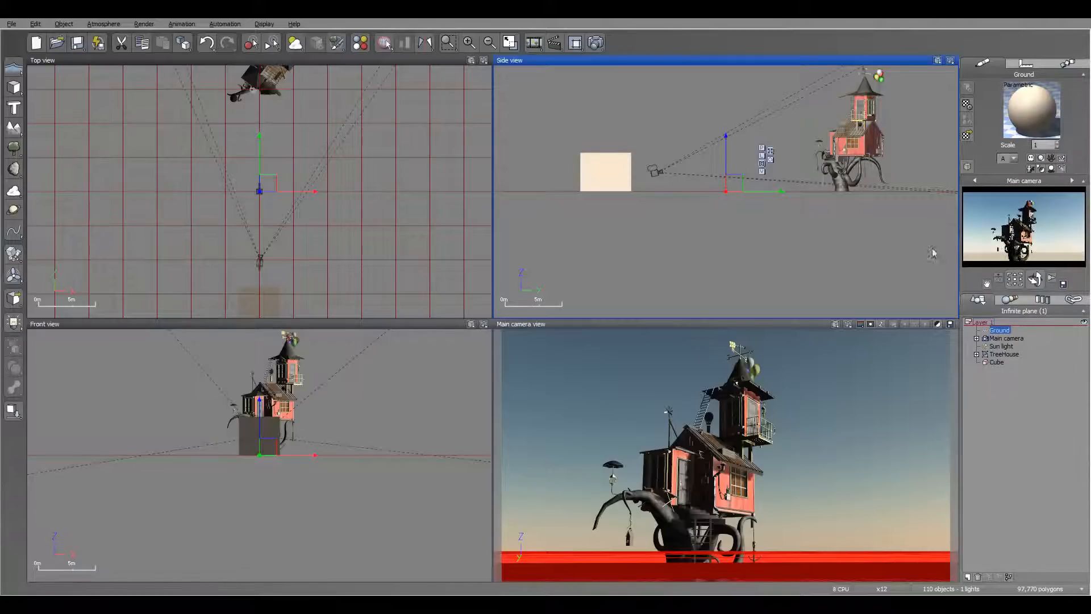
pyautogui.click(616, 169)
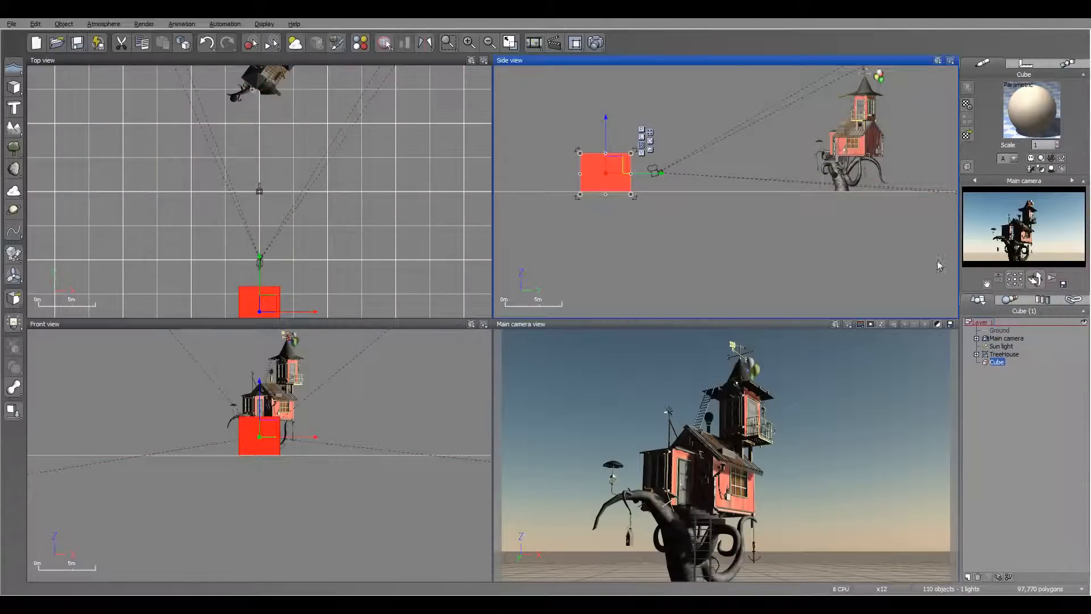
pyautogui.moveTo(1036, 279)
pyautogui.mouseDown()
pyautogui.moveTo(1035, 270)
pyautogui.moveTo(1035, 283)
pyautogui.mouseUp()
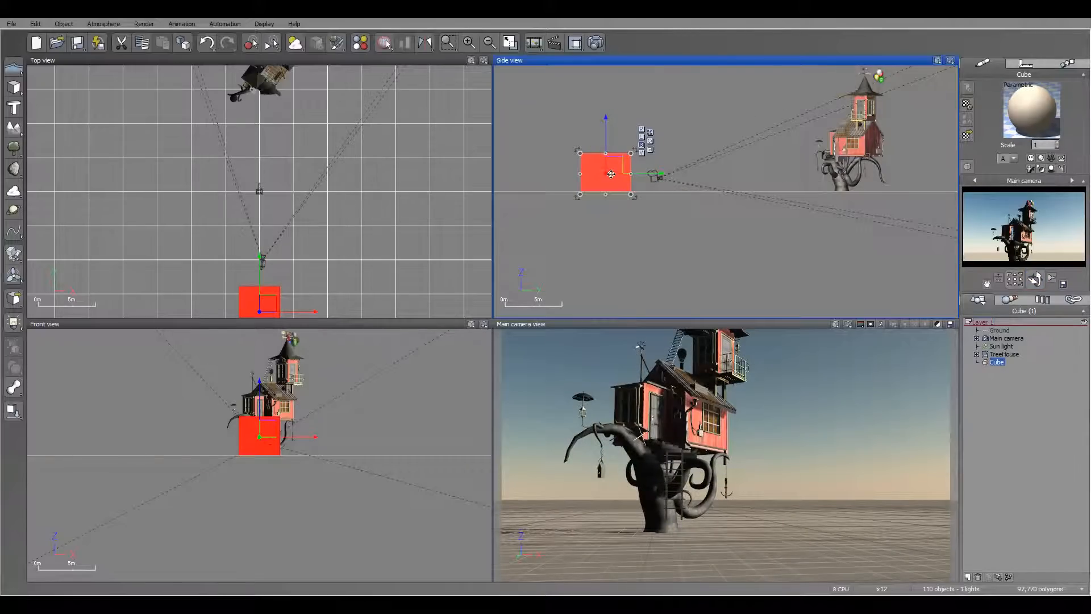
# Orbit the main camera around the selected TreeHouse group to view it from another side and from higher up.
pyautogui.click(1004, 354)
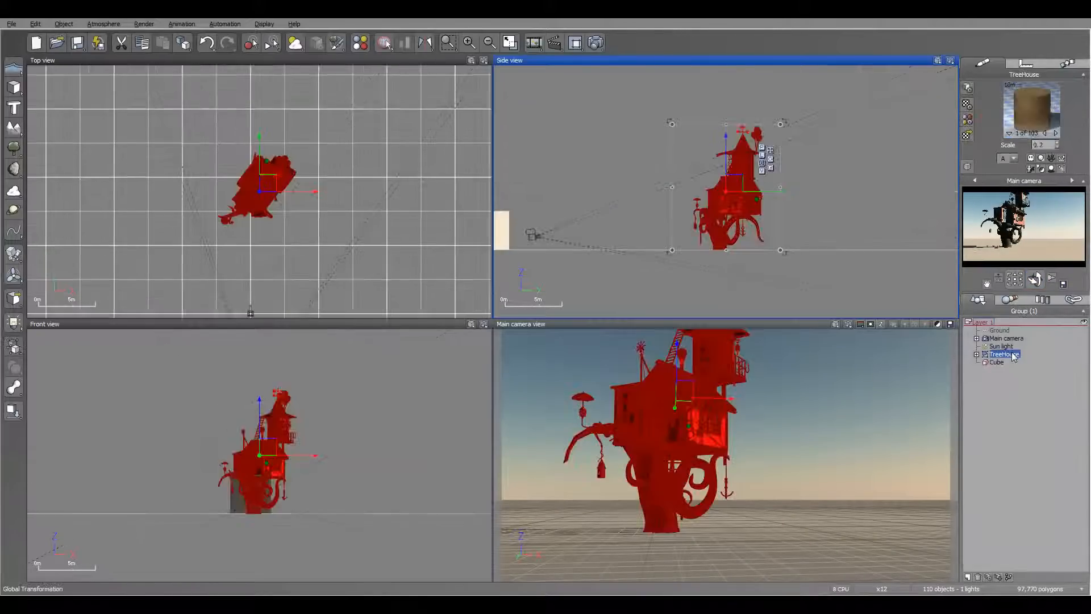
pyautogui.scroll(5, 350, 223)
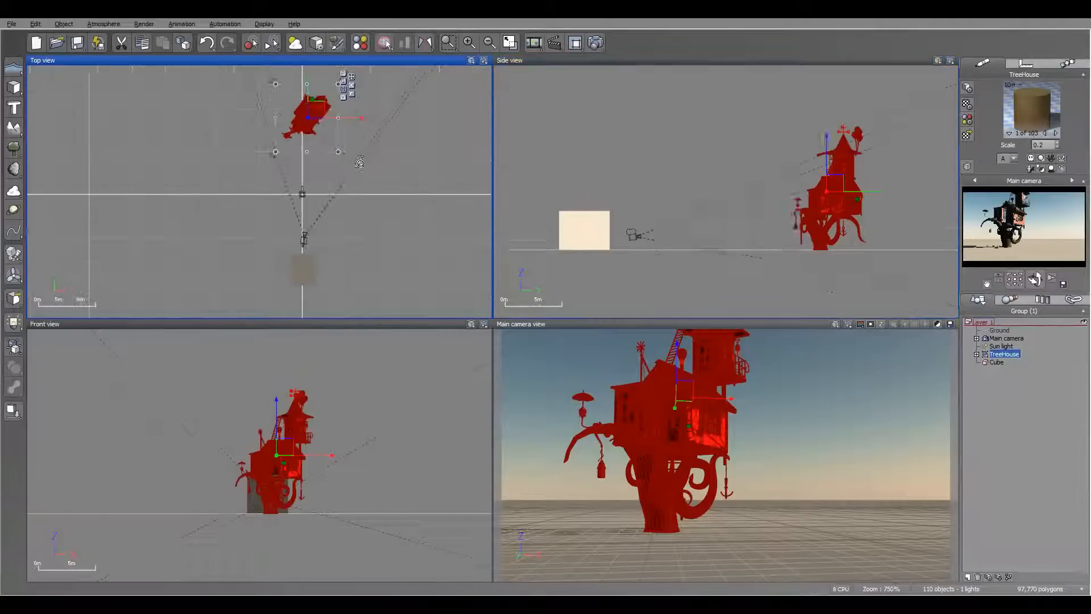
pyautogui.moveTo(363, 166); pyautogui.dragTo(332, 202, button='right')
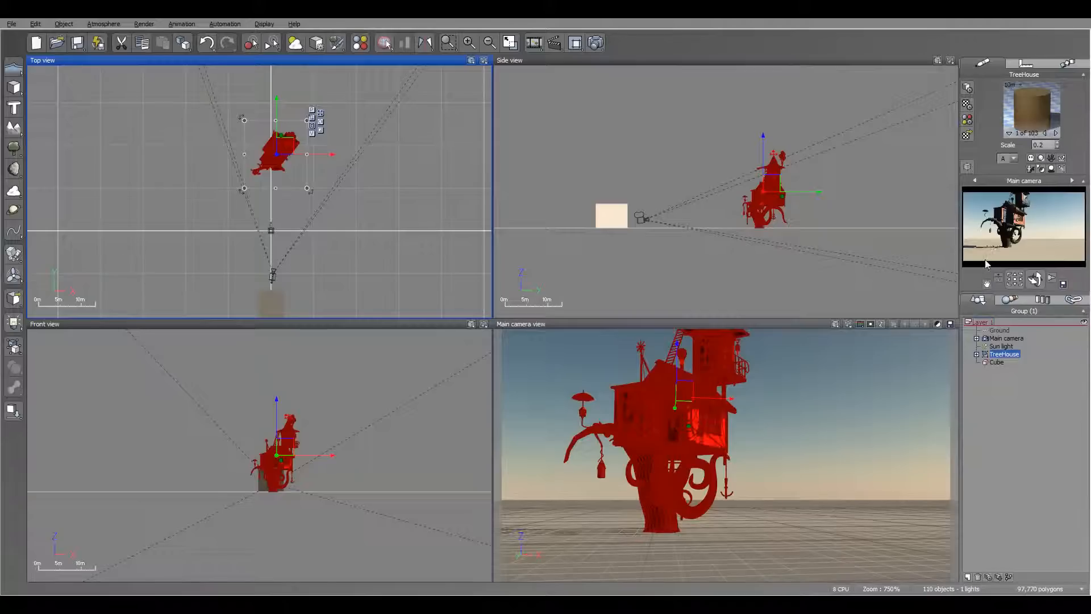
pyautogui.moveTo(1036, 280); pyautogui.dragTo(1033, 278)
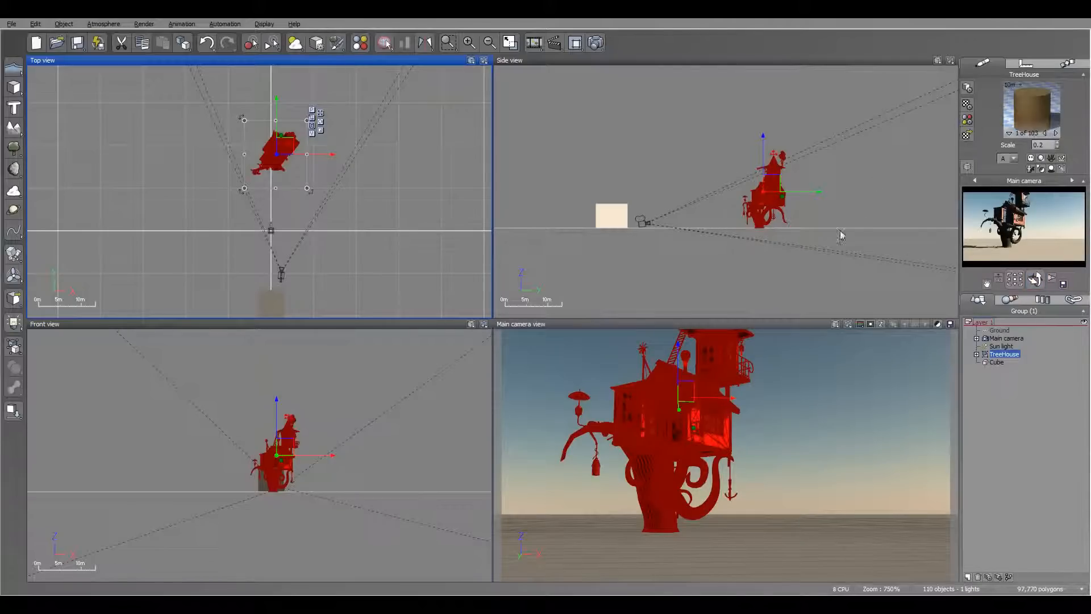
pyautogui.moveTo(1034, 278); pyautogui.dragTo(1037, 281)
pyautogui.moveTo(1035, 279)
pyautogui.mouseDown()
pyautogui.moveTo(1036, 264)
pyautogui.moveTo(1039, 279)
pyautogui.mouseUp()
# Rotate the main camera in place to reframe the tree house, with the camera itself selected.
pyautogui.click(1005, 338)
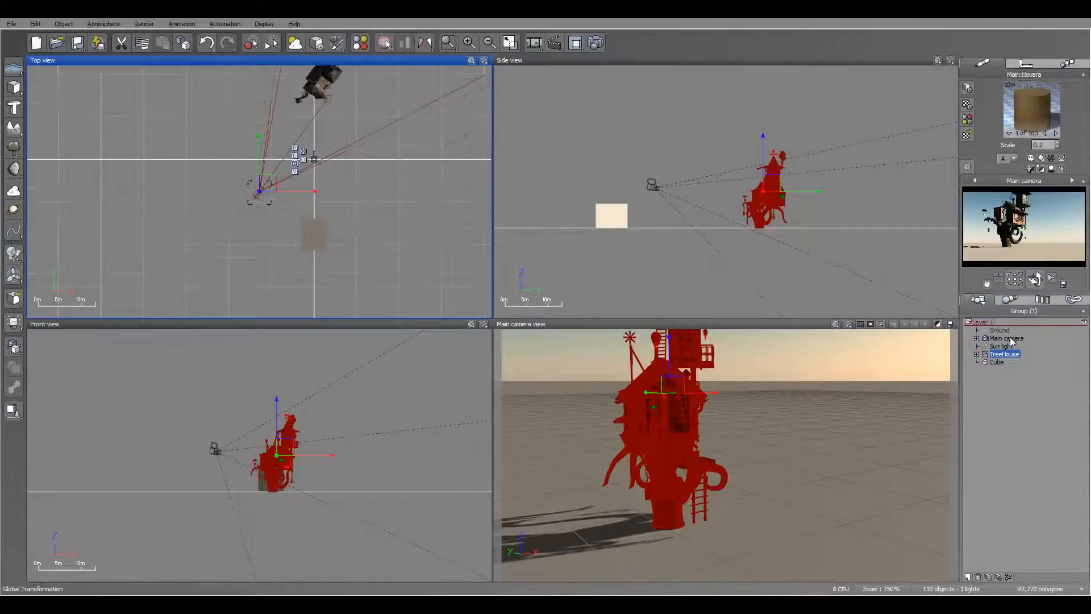
pyautogui.moveTo(682, 432); pyautogui.dragTo(730, 471, button='right')
pyautogui.moveTo(1064, 342); pyautogui.dragTo(1064, 349)
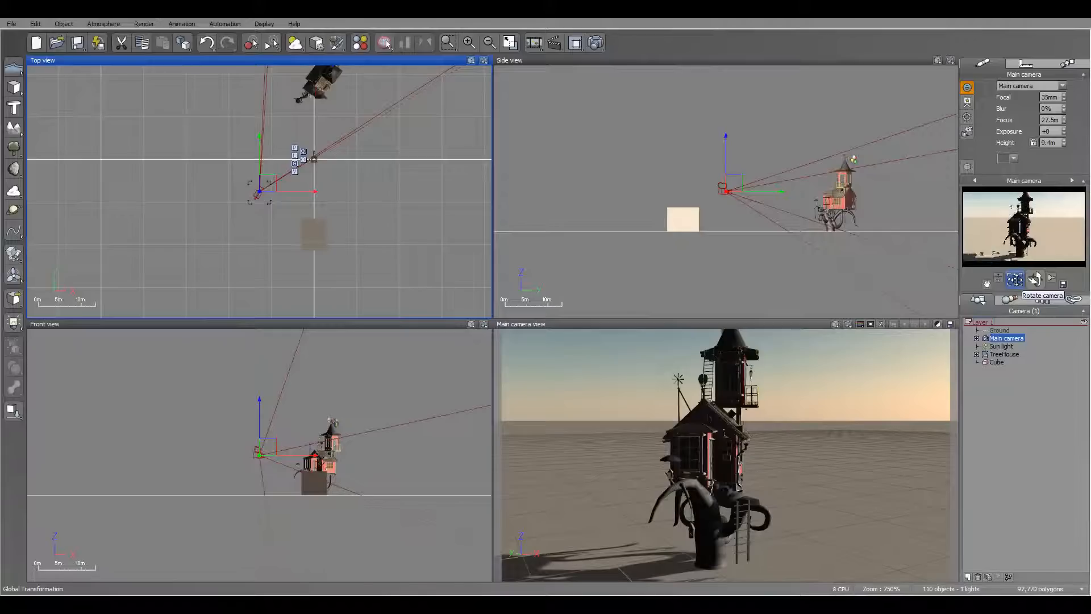
pyautogui.moveTo(1015, 282)
pyautogui.mouseDown()
pyautogui.moveTo(1015, 297)
pyautogui.moveTo(1007, 282)
pyautogui.moveTo(1018, 288)
pyautogui.mouseUp()
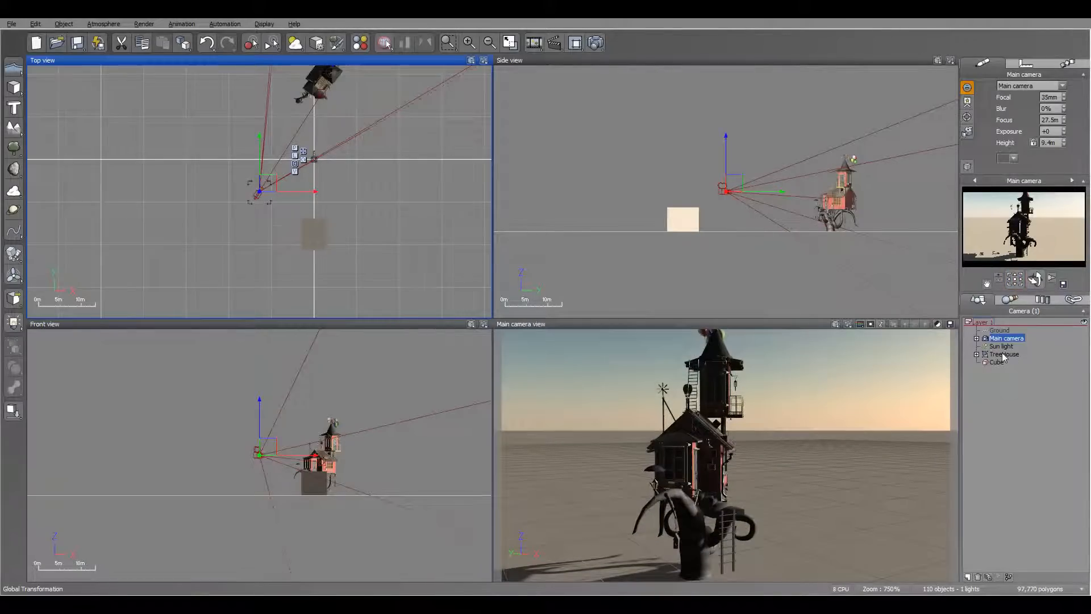
# Select the TreeHouse group, rotate the main camera in place and orbit it around the group.
pyautogui.click(1003, 354)
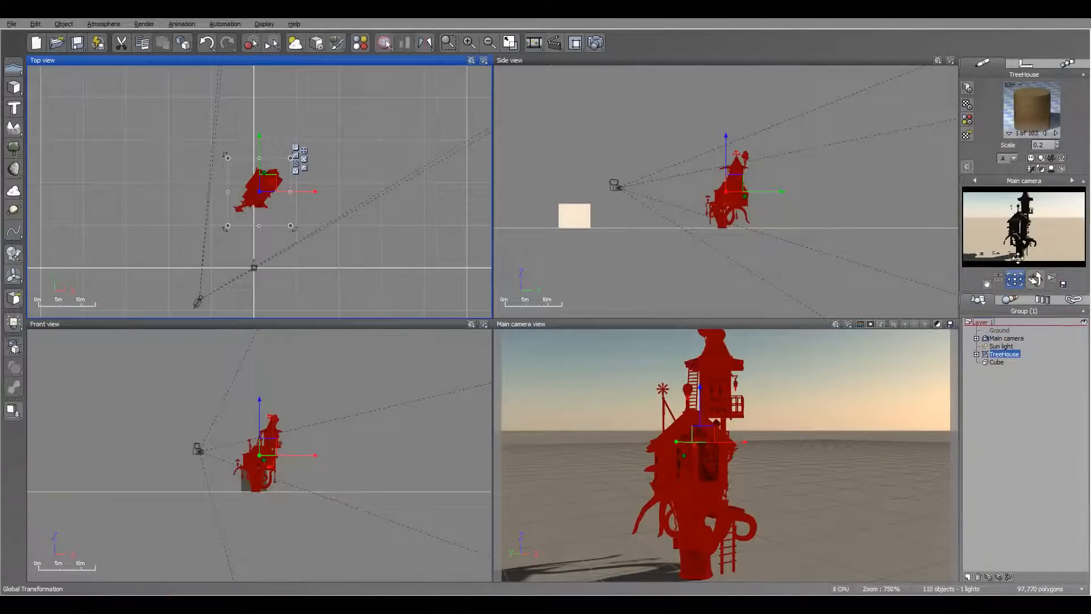
pyautogui.moveTo(1016, 280); pyautogui.dragTo(1013, 280)
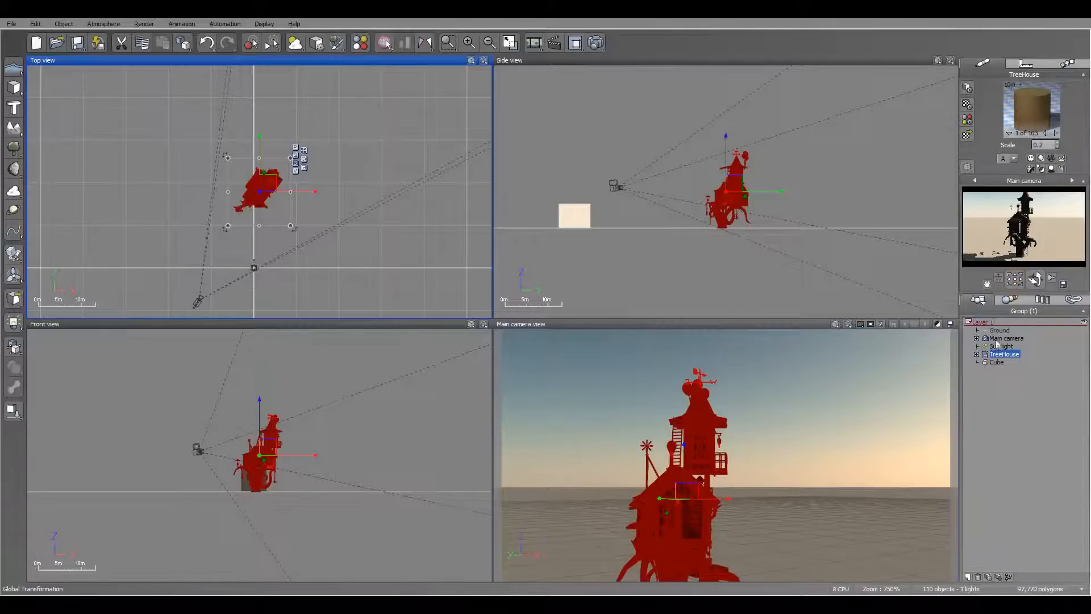
pyautogui.moveTo(1017, 278)
pyautogui.mouseDown()
pyautogui.moveTo(1007, 280)
pyautogui.moveTo(1034, 279)
pyautogui.mouseUp()
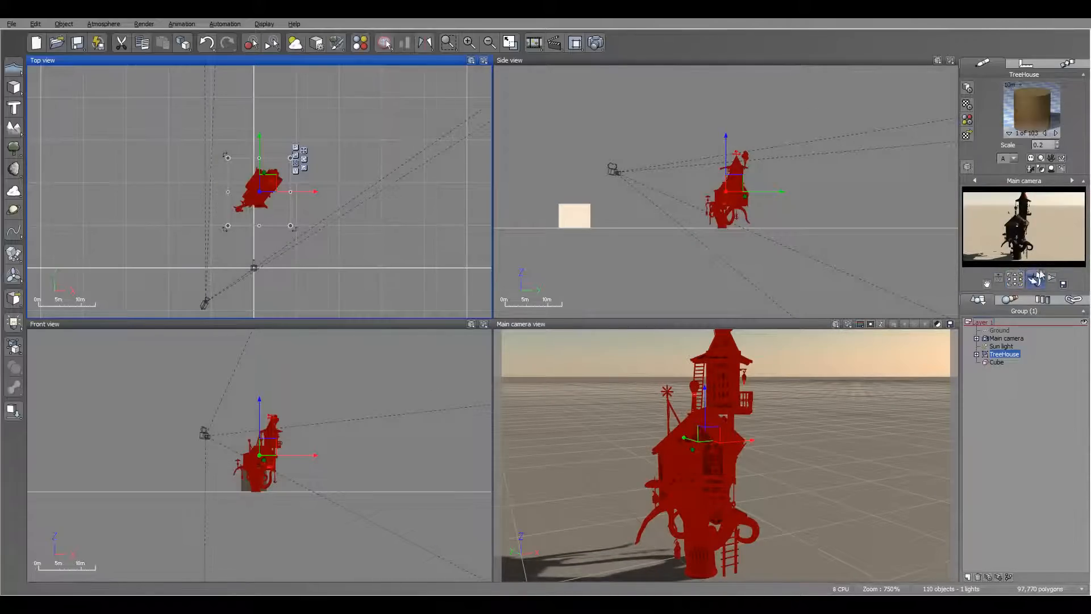
# Move the main camera farther from the tree house in the top view and lower it to a height of 12.4 m.
pyautogui.moveTo(381, 217); pyautogui.dragTo(410, 106, button='right')
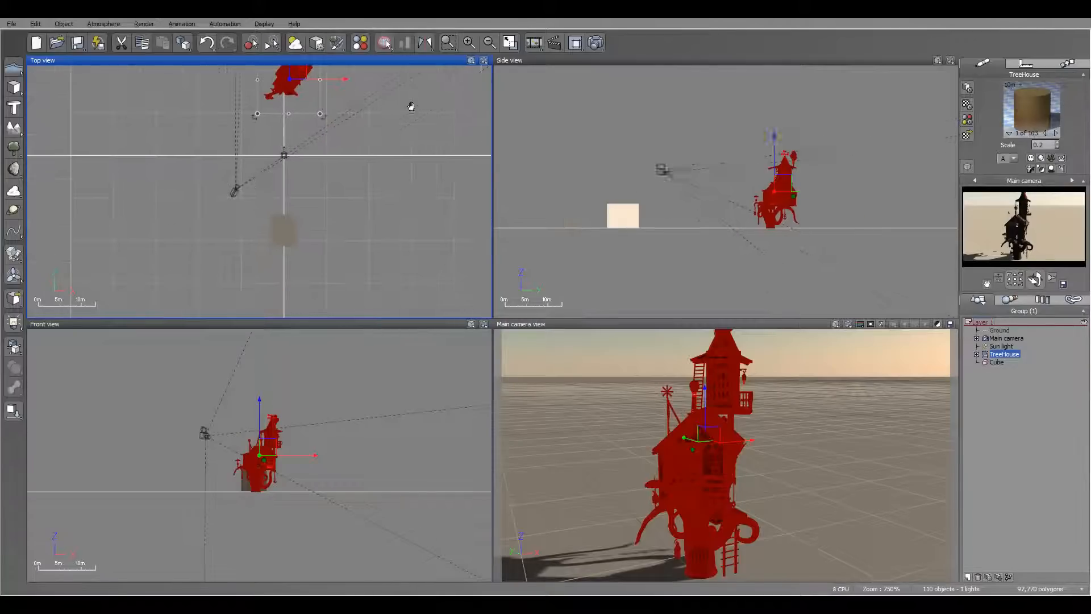
pyautogui.moveTo(188, 161); pyautogui.dragTo(262, 223)
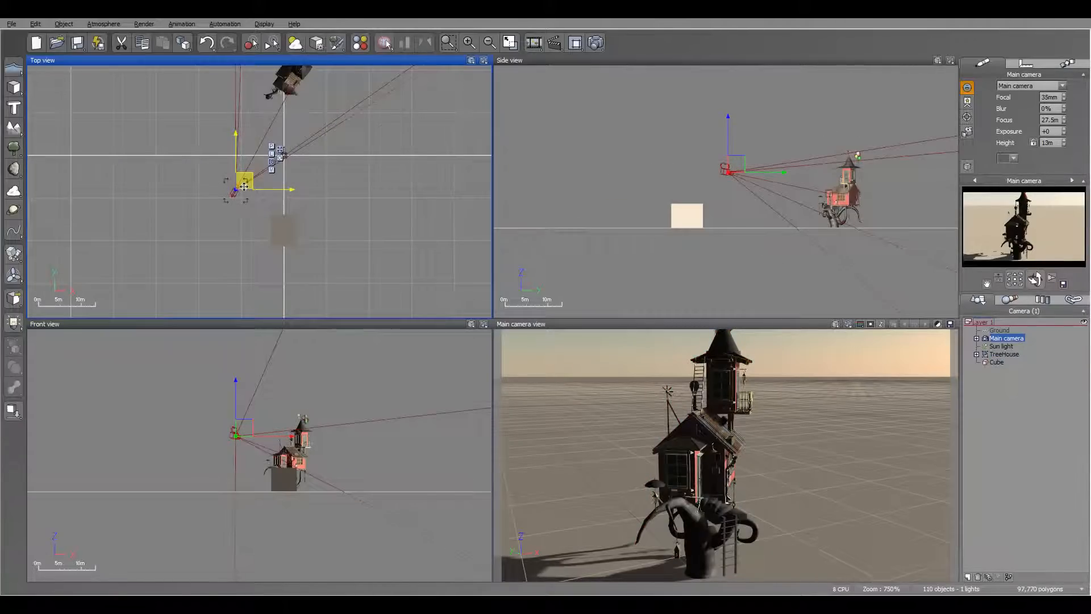
pyautogui.moveTo(286, 185); pyautogui.dragTo(224, 195)
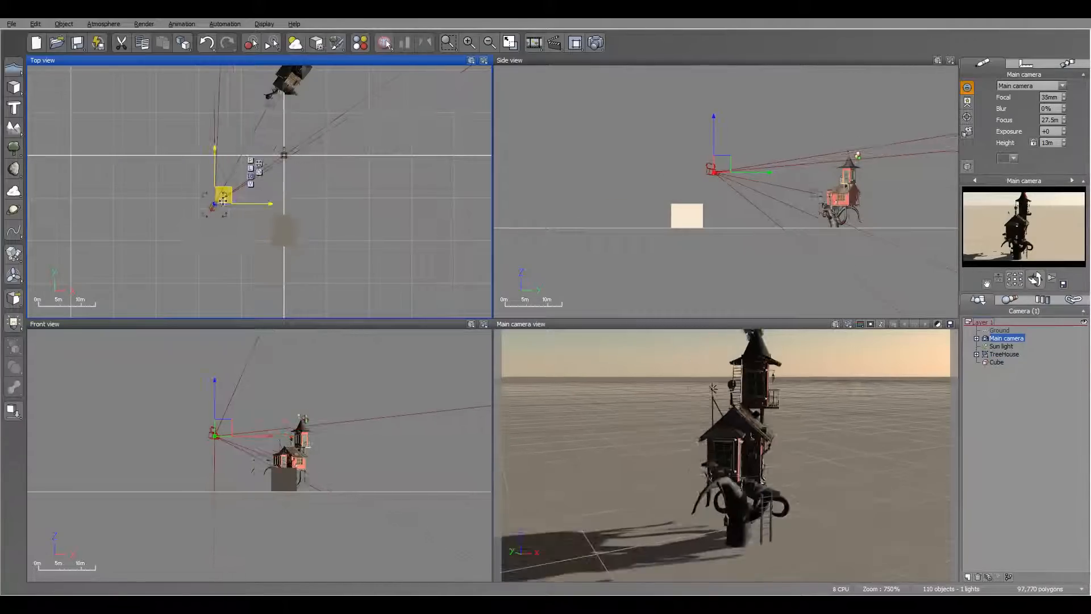
pyautogui.click(723, 167)
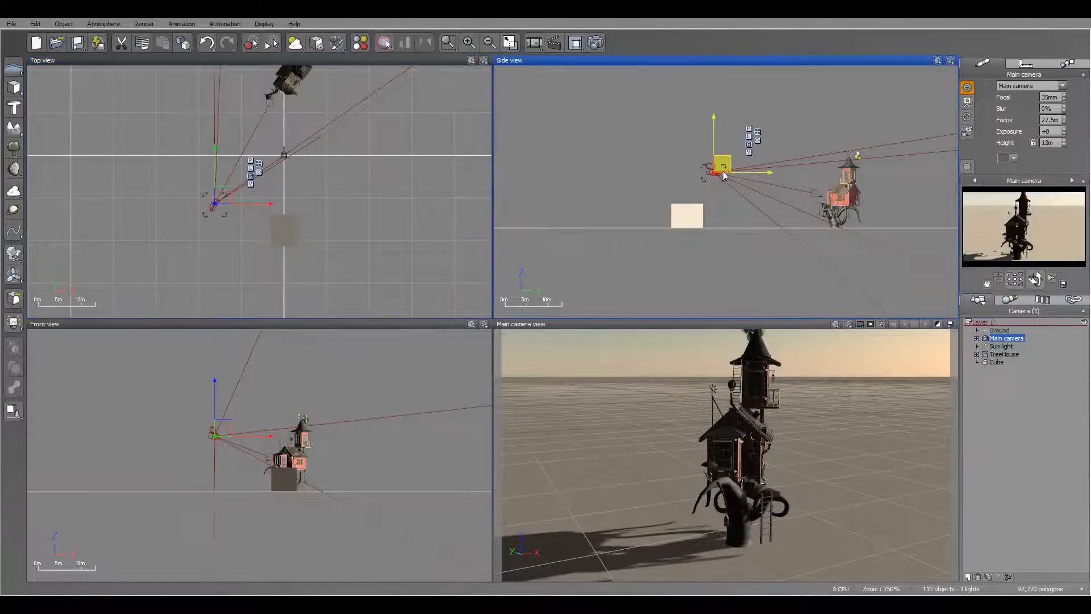
pyautogui.moveTo(724, 177); pyautogui.dragTo(822, 195)
pyautogui.moveTo(1036, 282); pyautogui.dragTo(1037, 261)
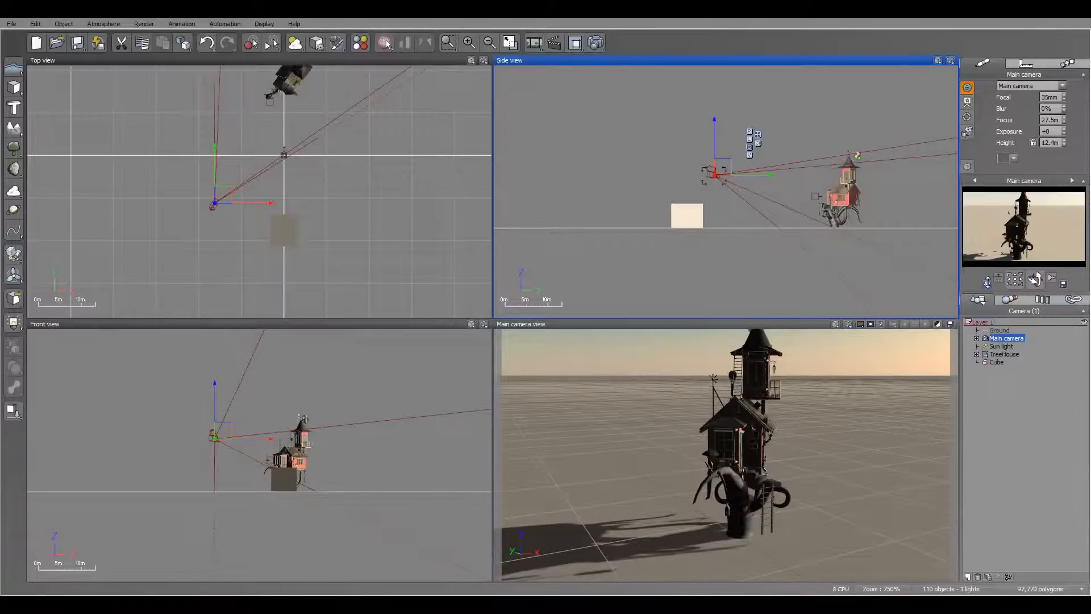
# Pan the main camera down to a height of about 5.5 m and dolly it back slightly.
pyautogui.moveTo(714, 174); pyautogui.dragTo(708, 203)
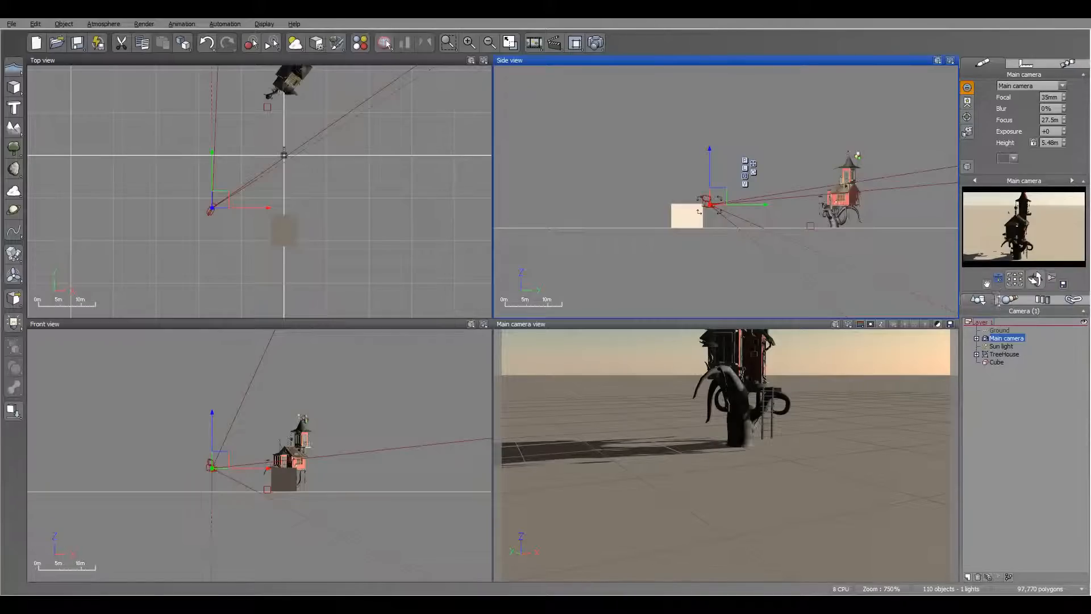
pyautogui.moveTo(709, 203)
pyautogui.mouseDown()
pyautogui.moveTo(667, 193)
pyautogui.moveTo(710, 203)
pyautogui.mouseUp()
pyautogui.moveTo(998, 278); pyautogui.dragTo(932, 332)
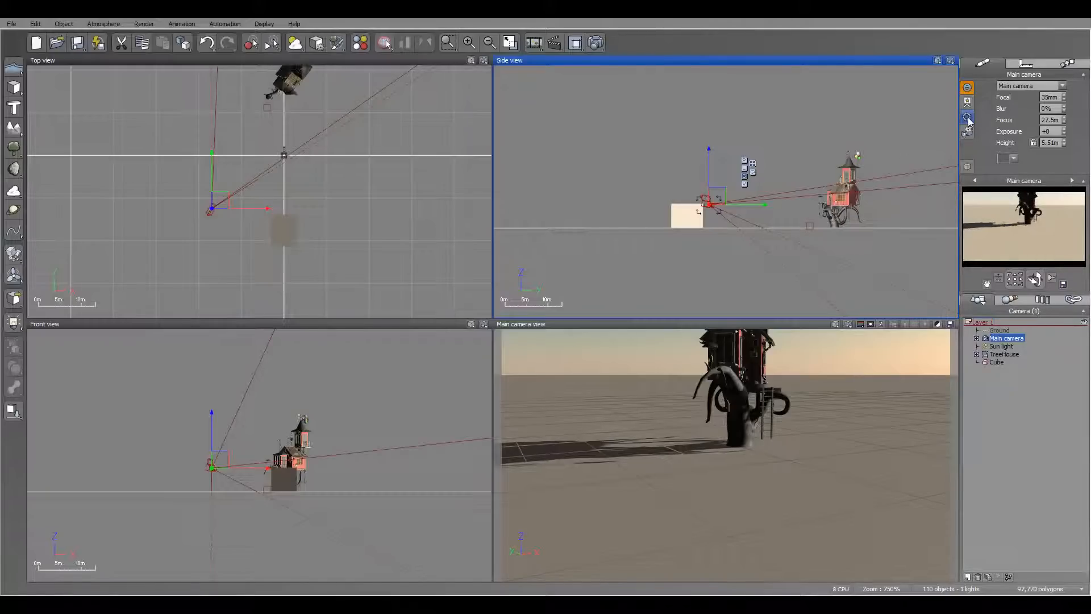
# Locate the main camera's target and dolly the camera forward to a height of 5.12 m.
pyautogui.click(810, 226)
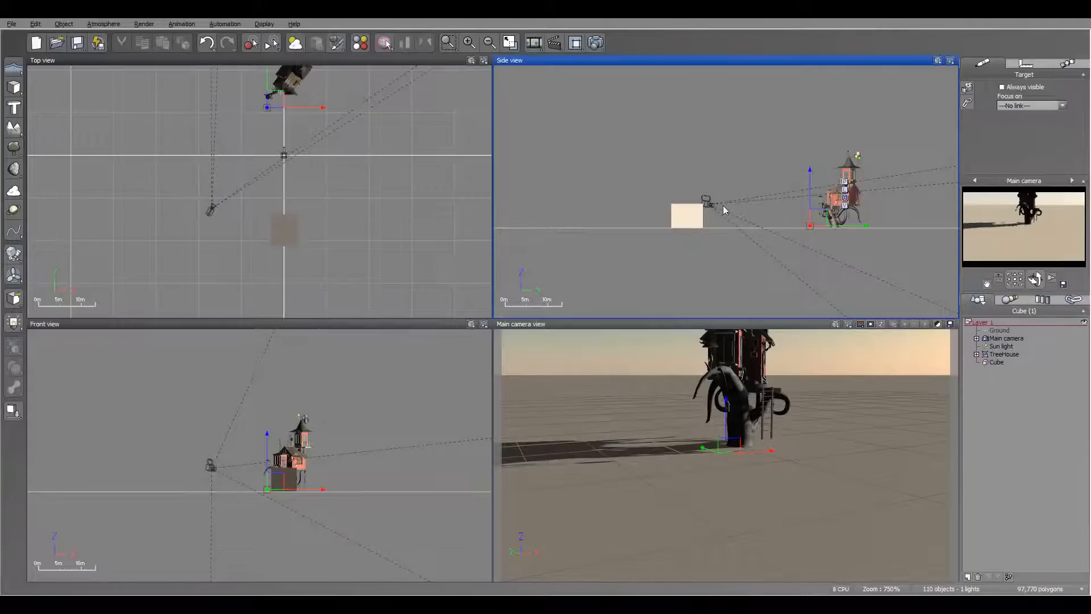
pyautogui.click(1007, 338)
pyautogui.moveTo(999, 279); pyautogui.dragTo(972, 264)
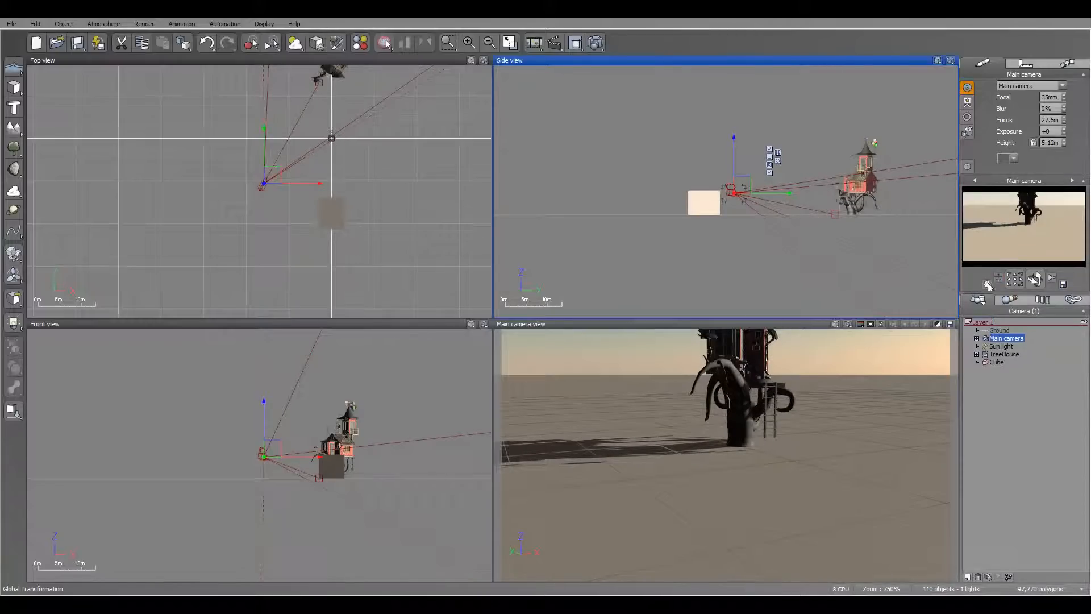
# Pan the main camera up to a height of 11.8 m and set its focal length to 41 mm.
pyautogui.moveTo(987, 285); pyautogui.dragTo(986, 284)
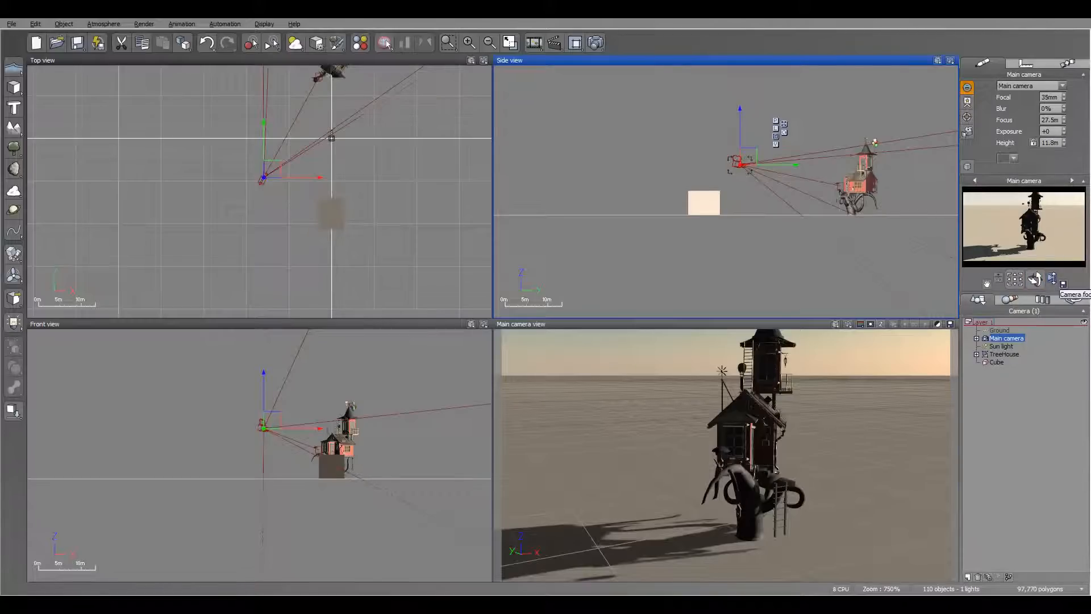
pyautogui.moveTo(1052, 279); pyautogui.dragTo(1053, 279)
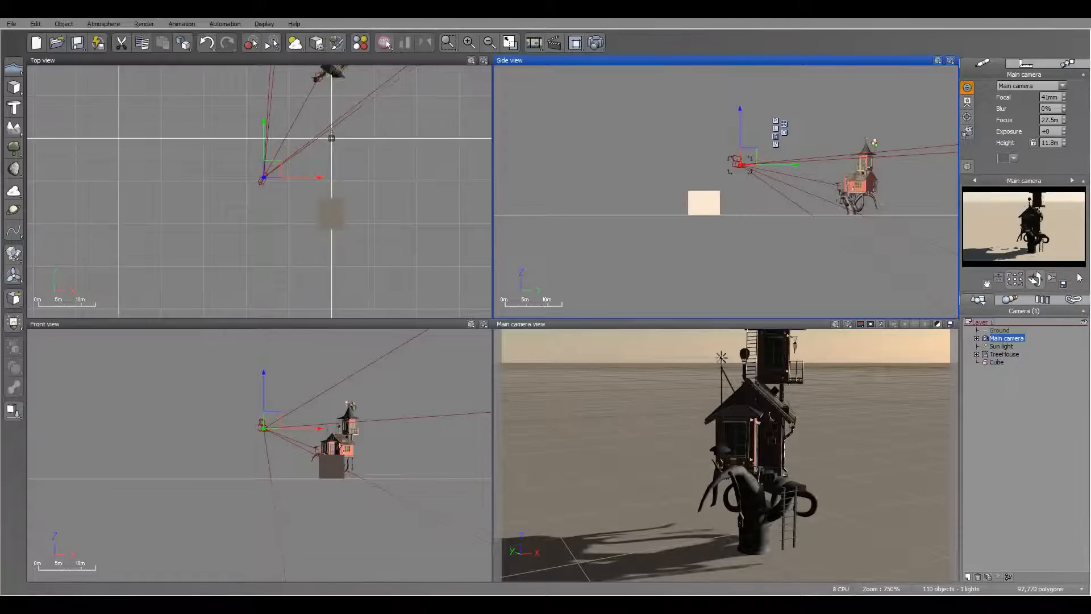
# Expand the camera entry in the object list, view the scene through the Top camera and return to the Main camera.
pyautogui.click(977, 339)
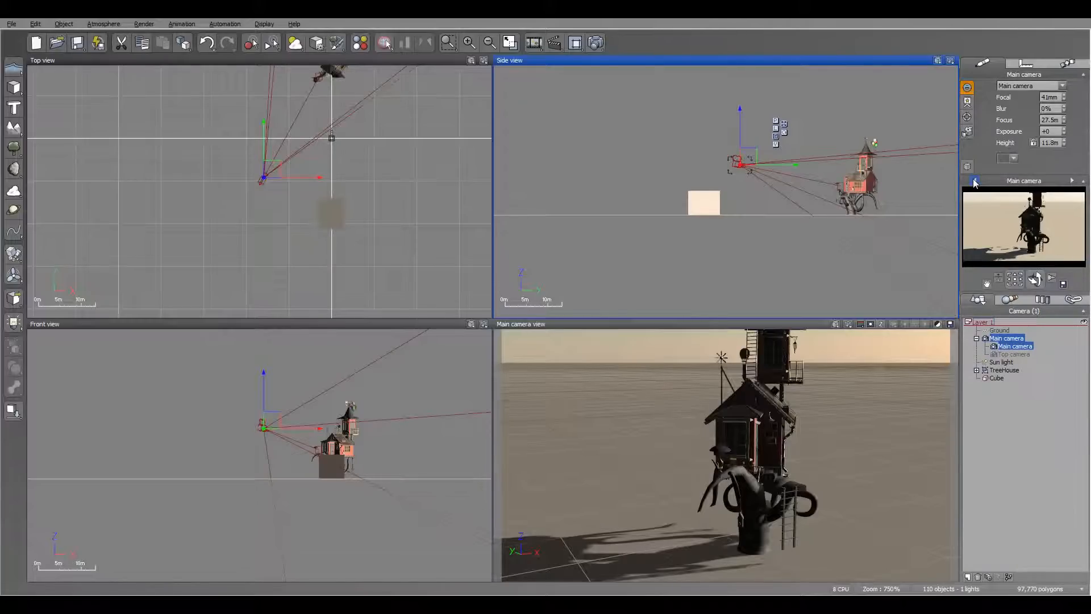
pyautogui.click(1073, 181)
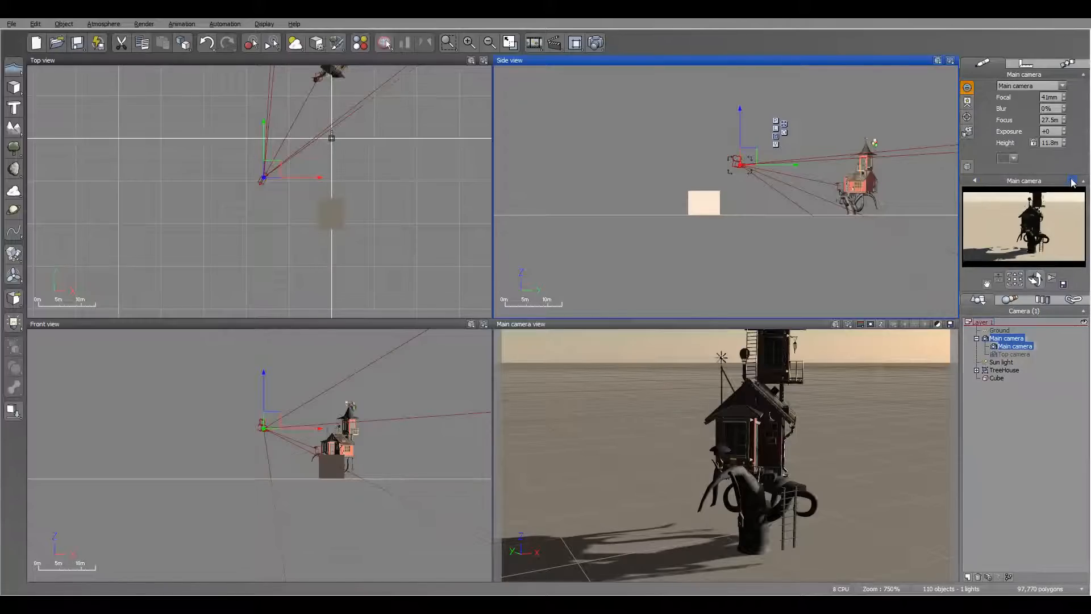
pyautogui.click(975, 181)
# Collapse and restore the main camera's properties, and show its animation settings for motion, track and link.
pyautogui.click(1083, 76)
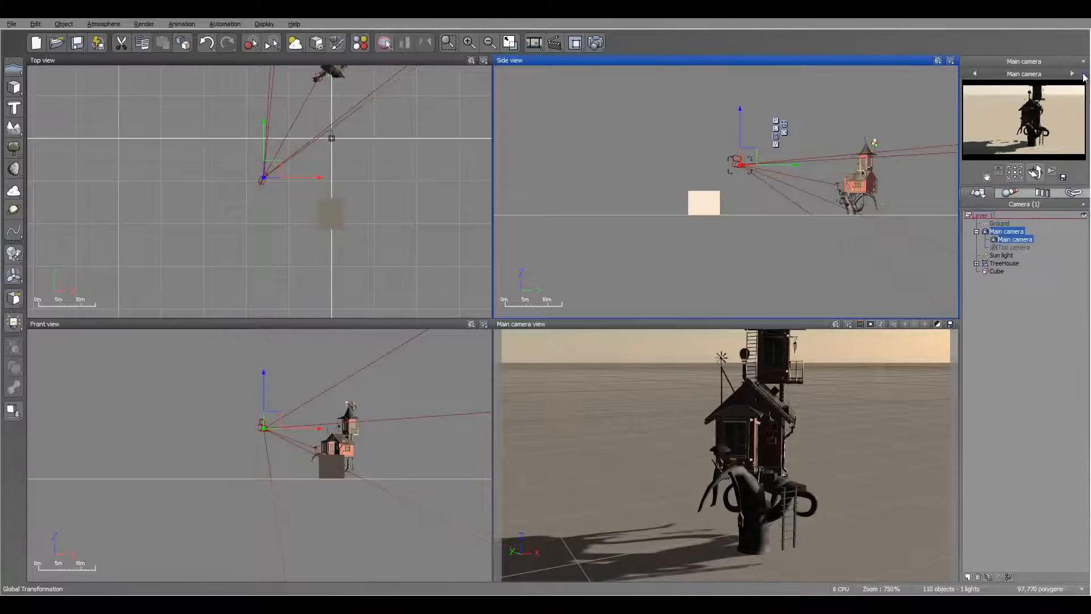
pyautogui.click(1083, 64)
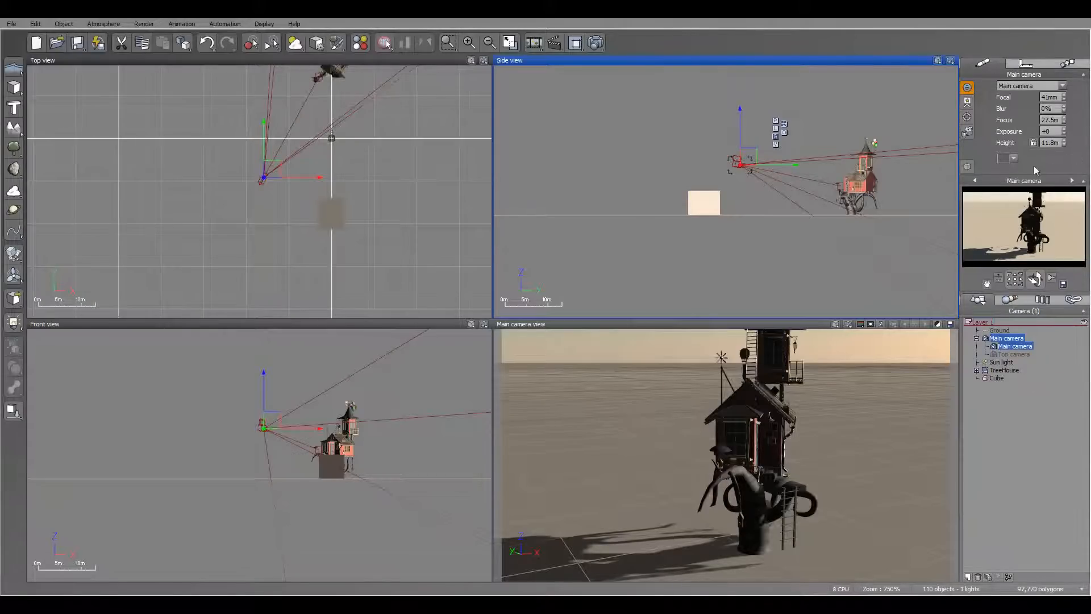
pyautogui.click(1065, 64)
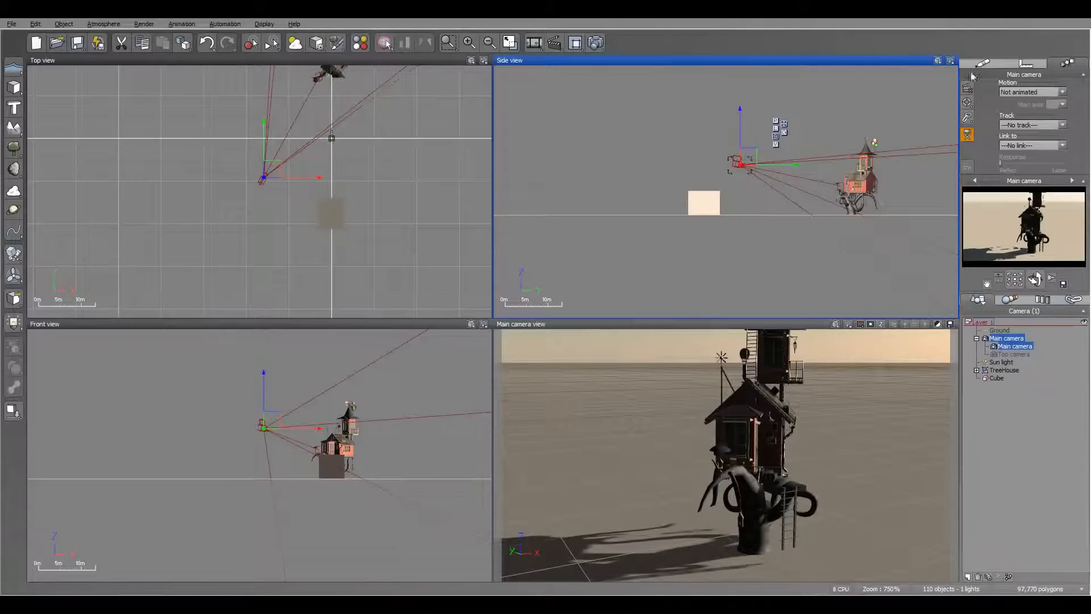